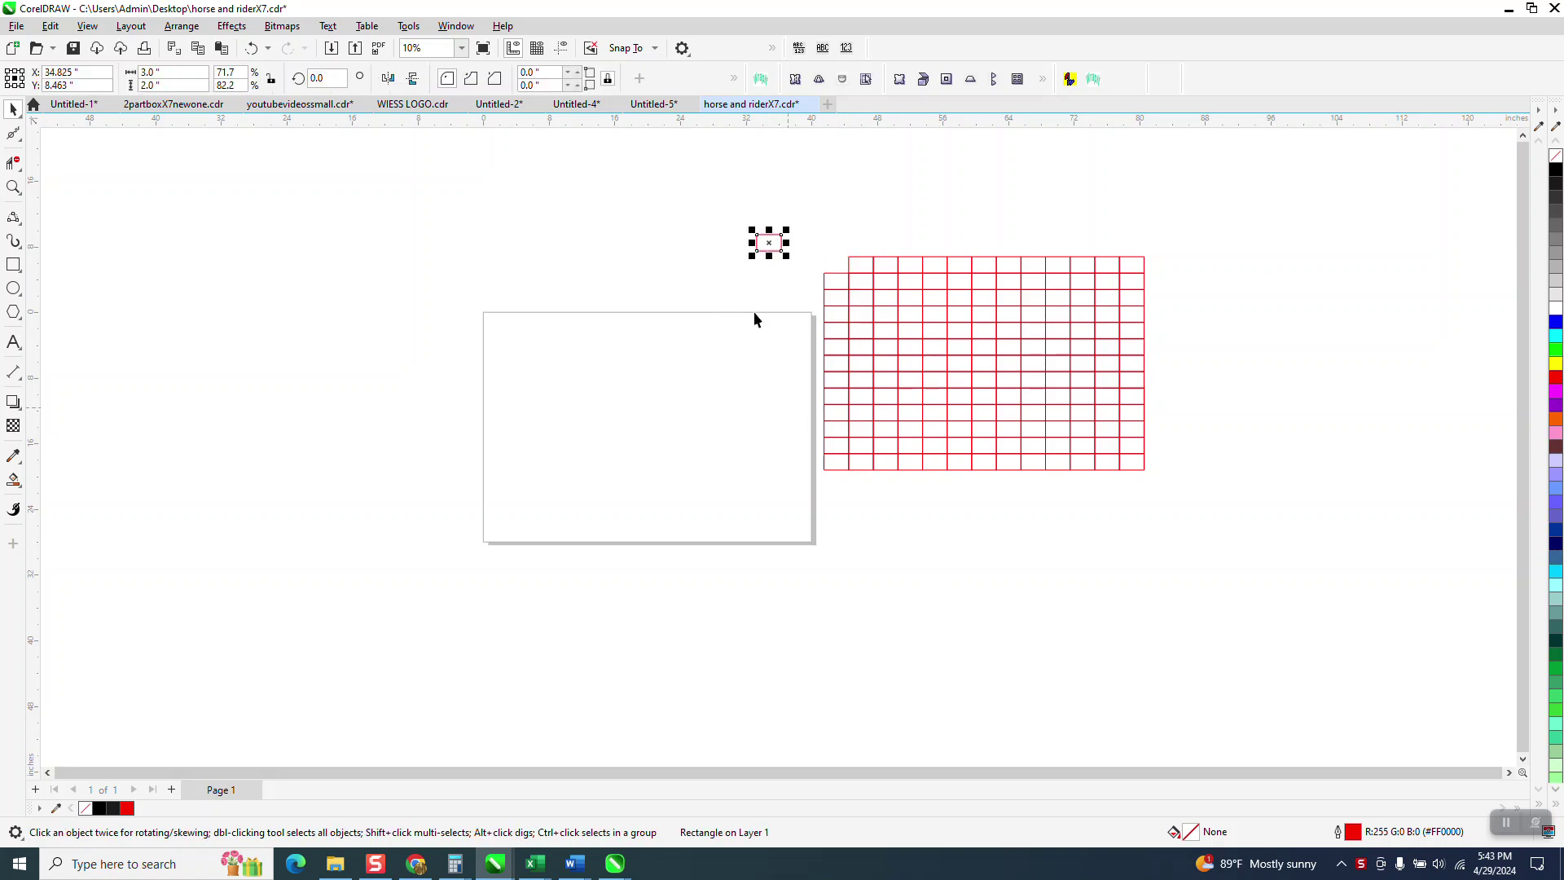
# Shift one rectangle out of the grid's top row, and undo both that move and the earlier move of the separate rectangle
pyautogui.click(14, 187)
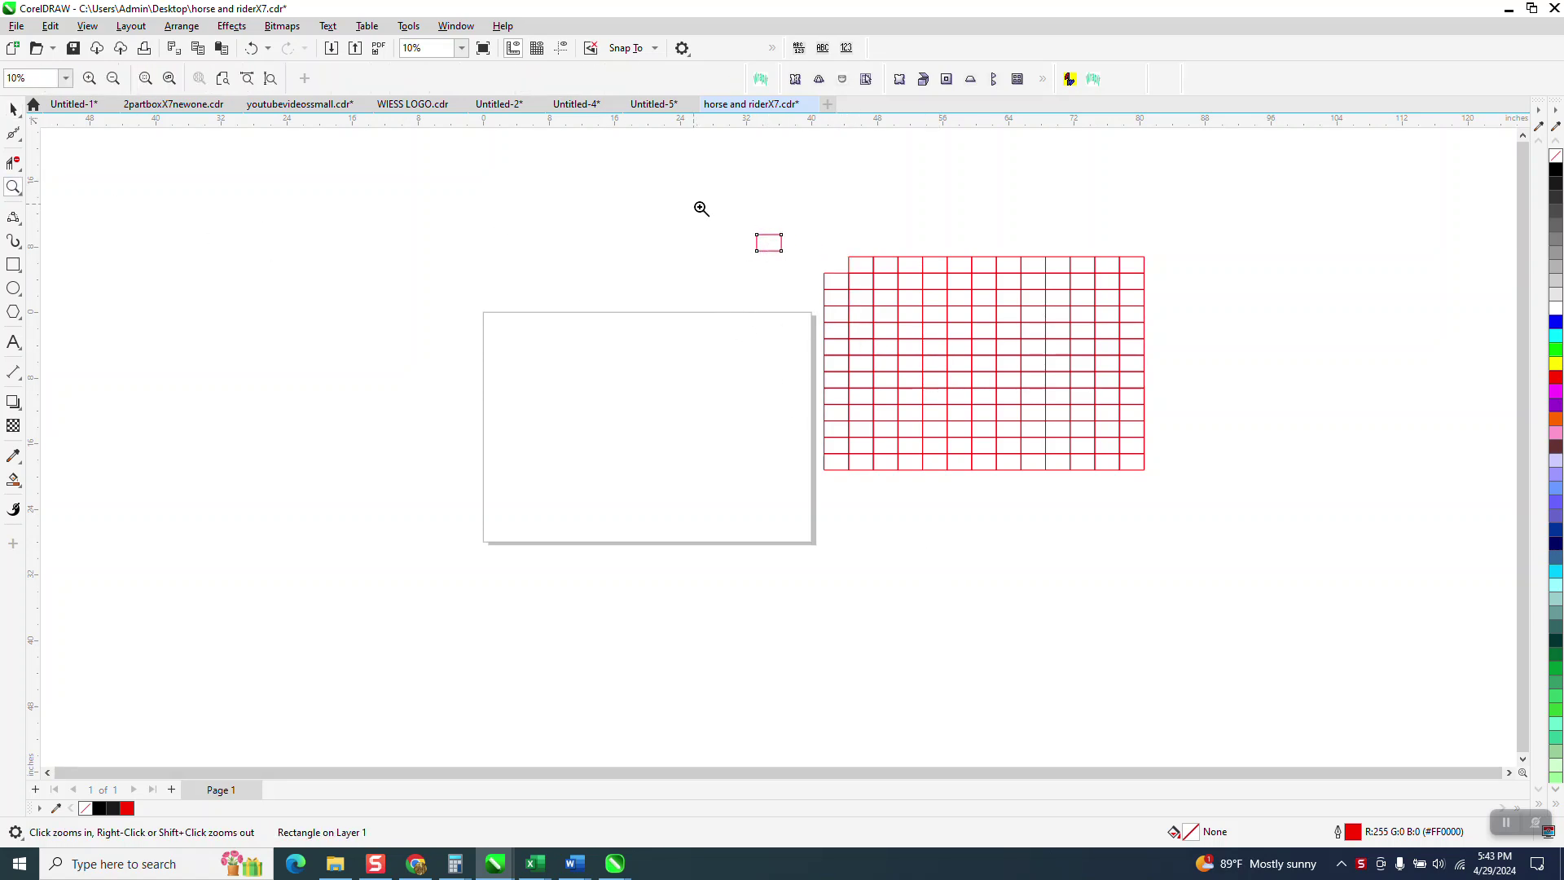
pyautogui.moveTo(695, 206); pyautogui.dragTo(911, 329)
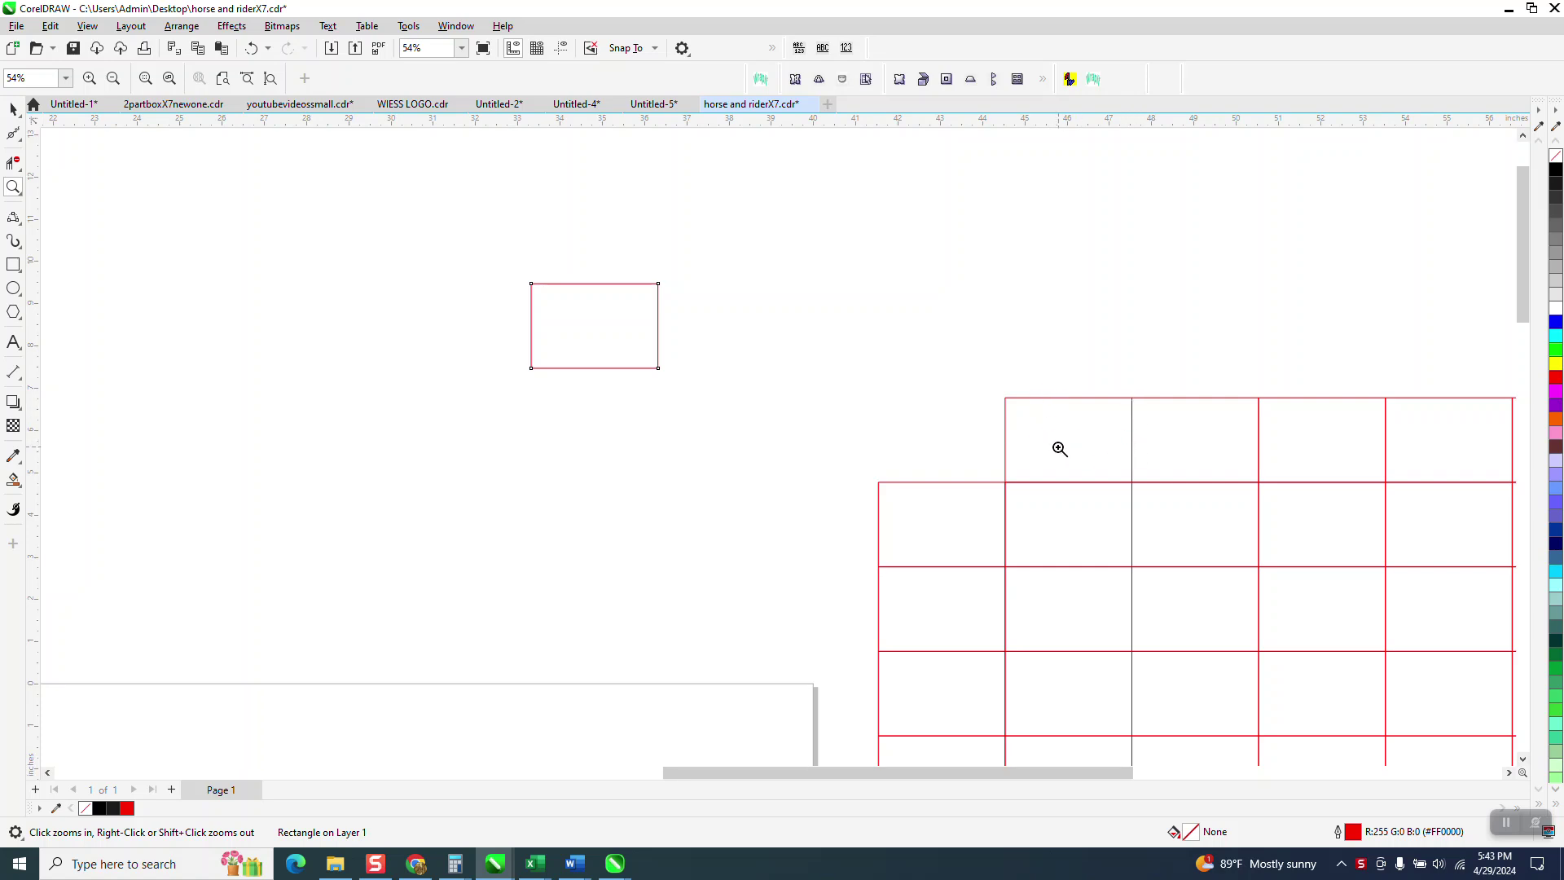
pyautogui.click(14, 110)
pyautogui.moveTo(1042, 398); pyautogui.dragTo(1026, 394)
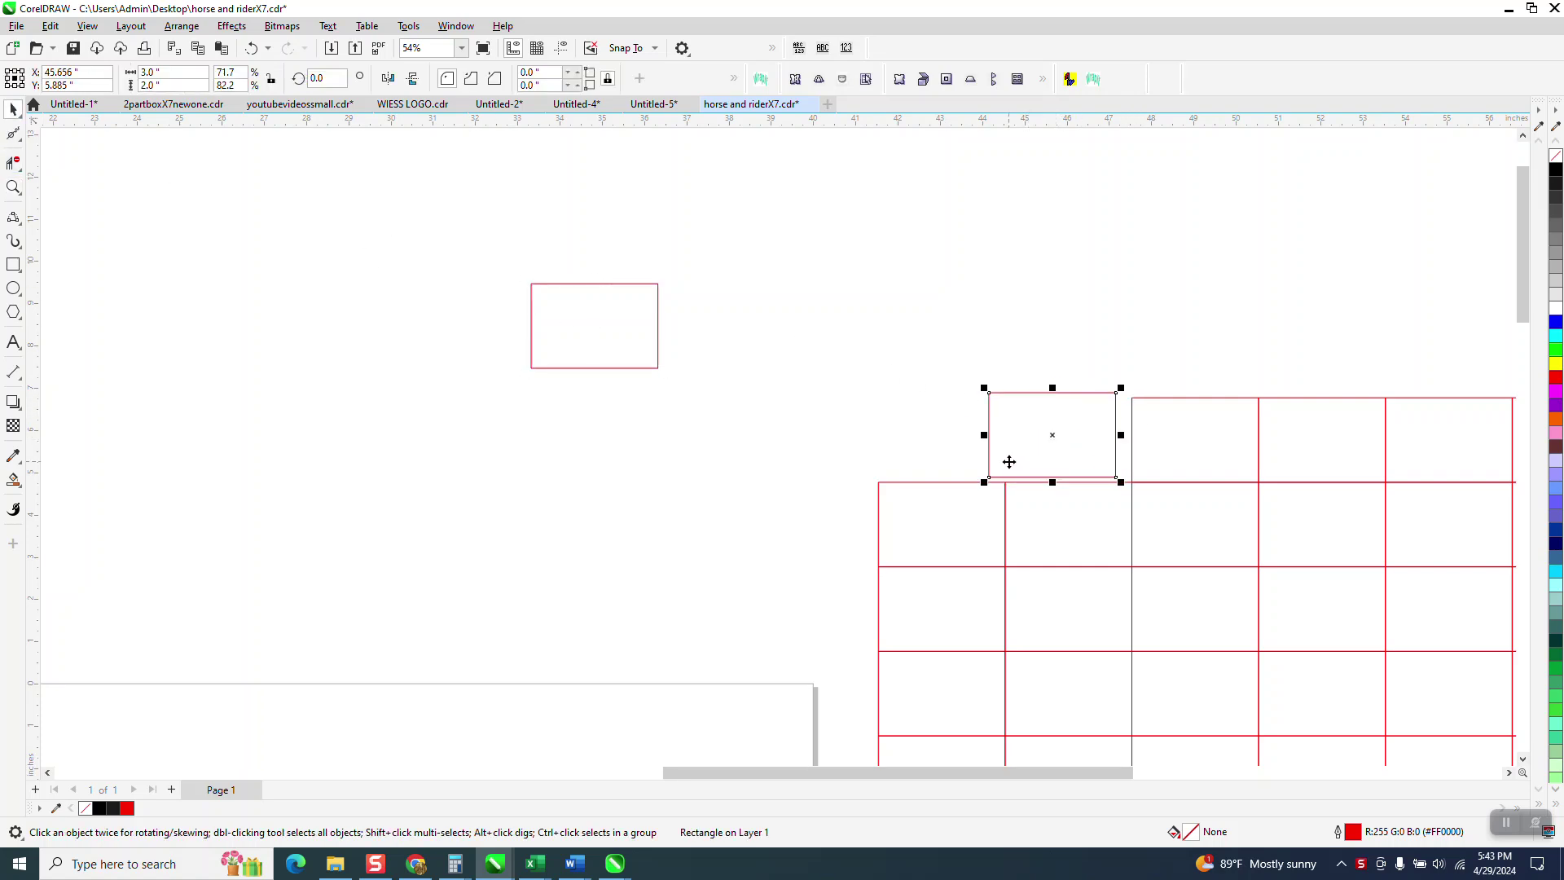
pyautogui.click(252, 50)
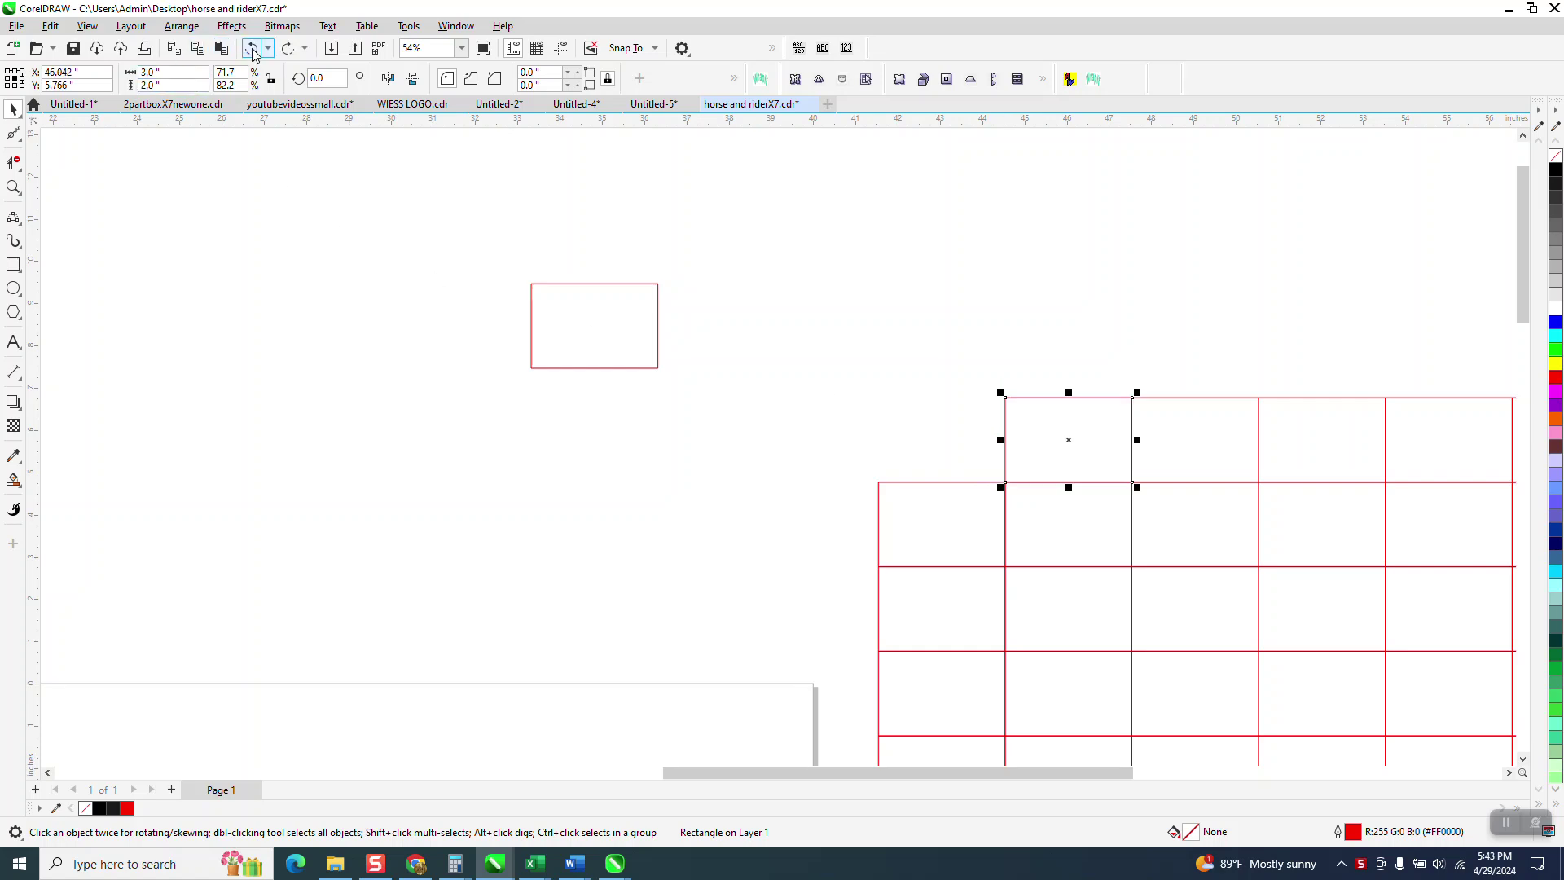
pyautogui.click(251, 49)
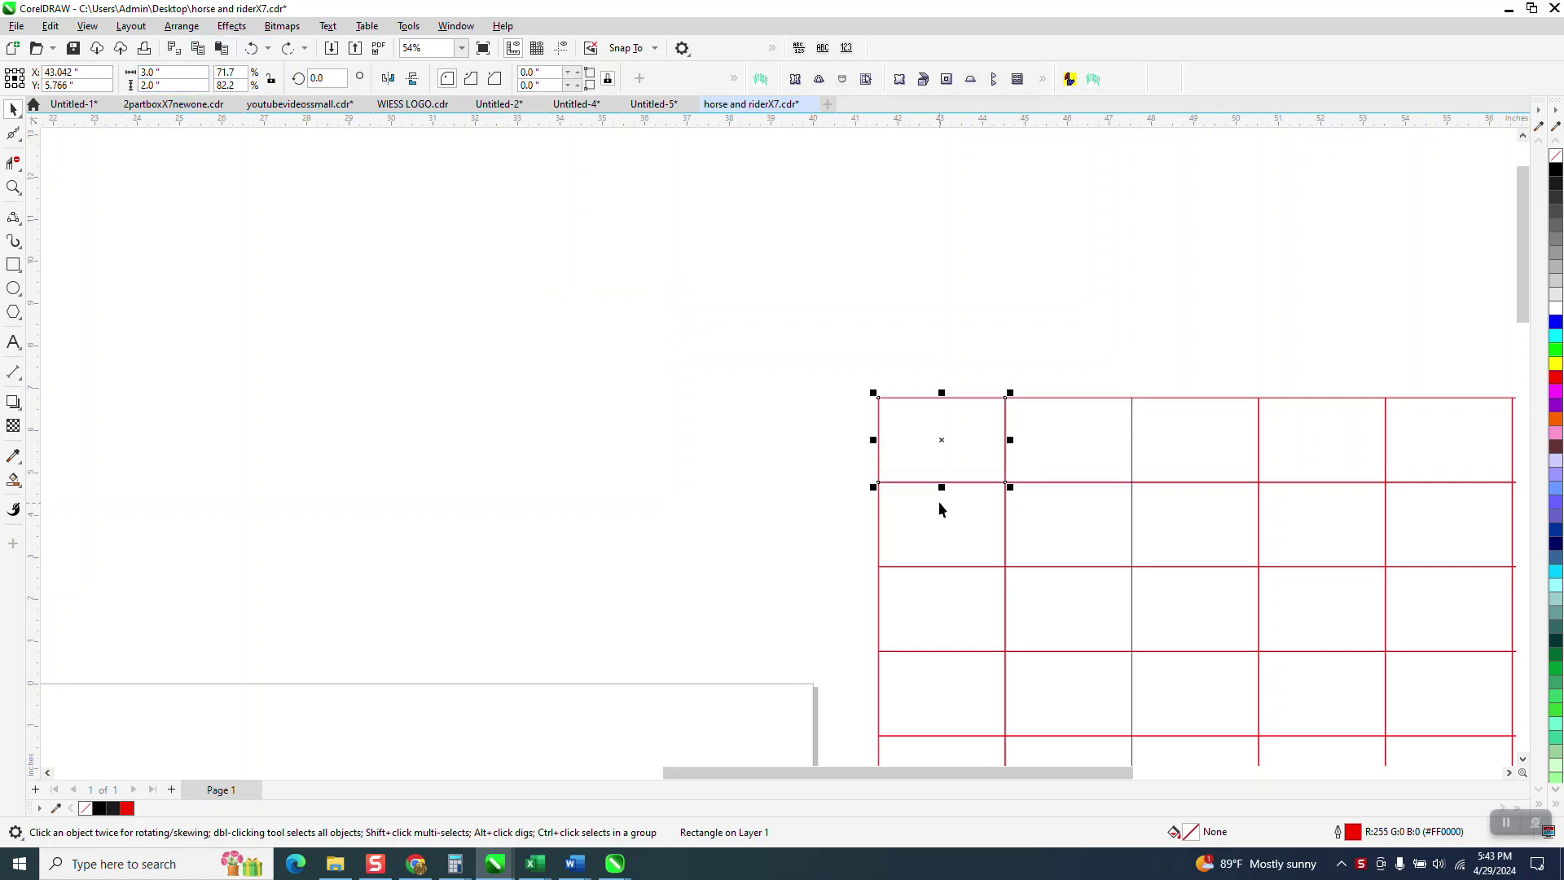
# Move the grid's upper-left corner rectangle below the page and delete the rest of the red grid
pyautogui.scroll(-5, 929, 305)
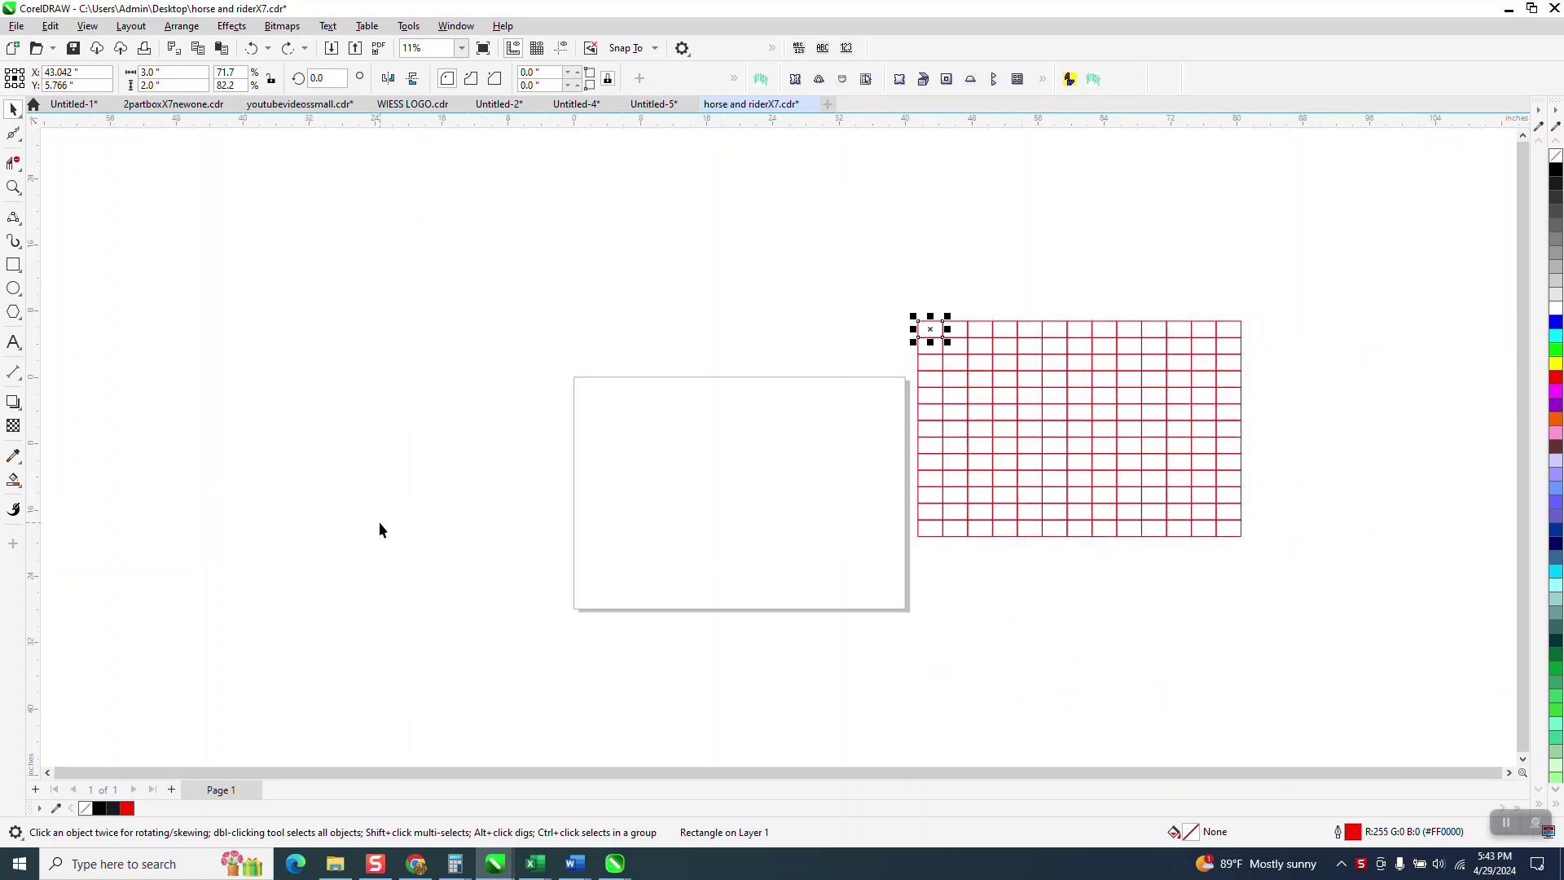
pyautogui.scroll(-1, 373, 526)
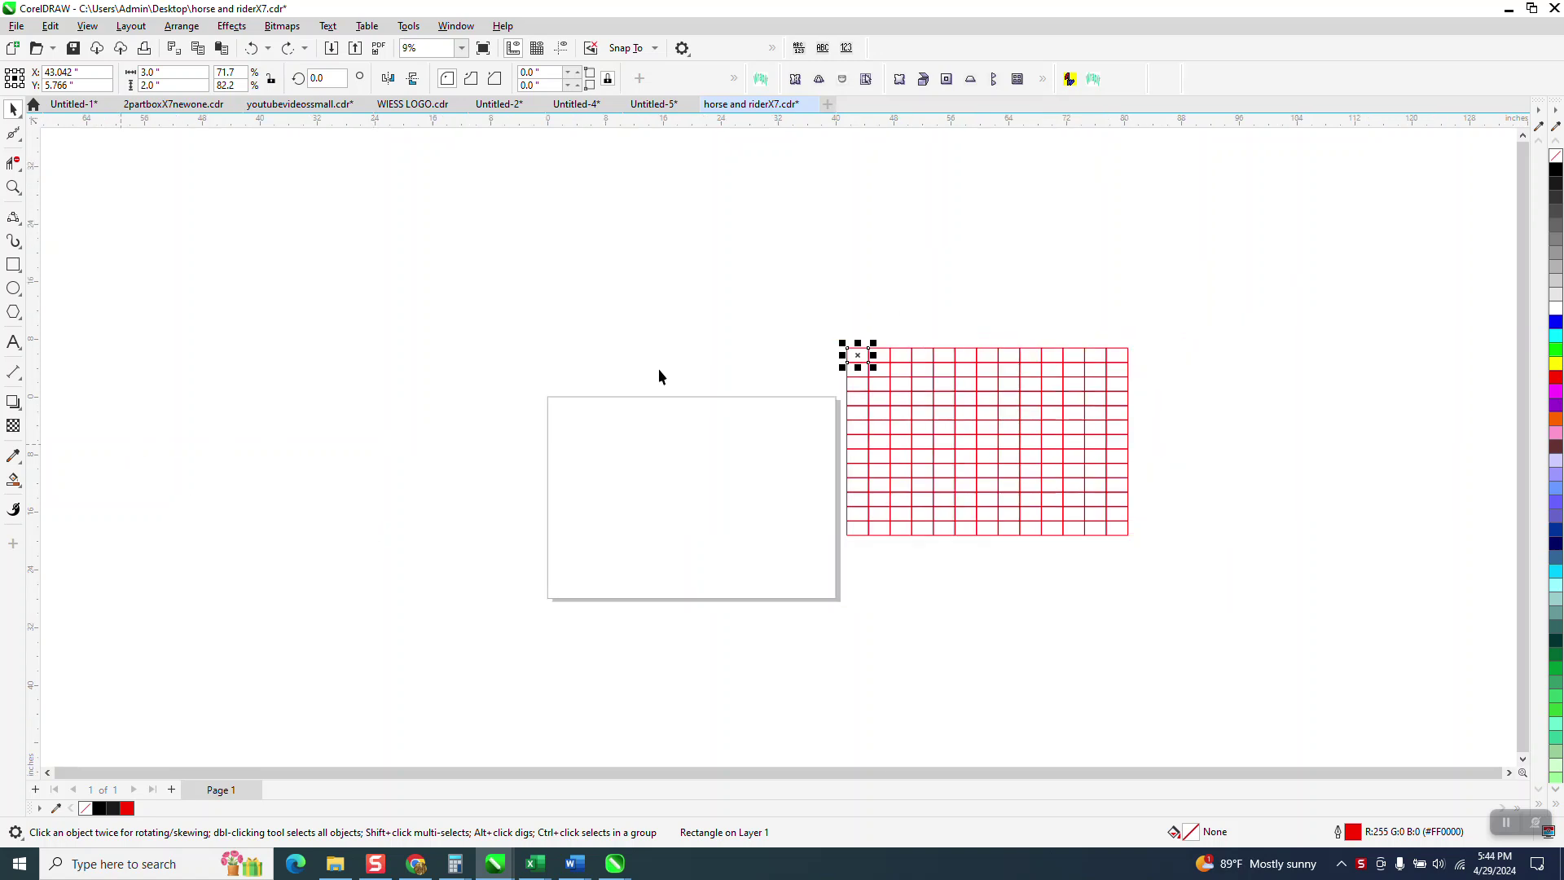
pyautogui.moveTo(861, 359); pyautogui.dragTo(591, 640)
pyautogui.moveTo(782, 307); pyautogui.dragTo(1305, 594)
pyautogui.press('Delete')
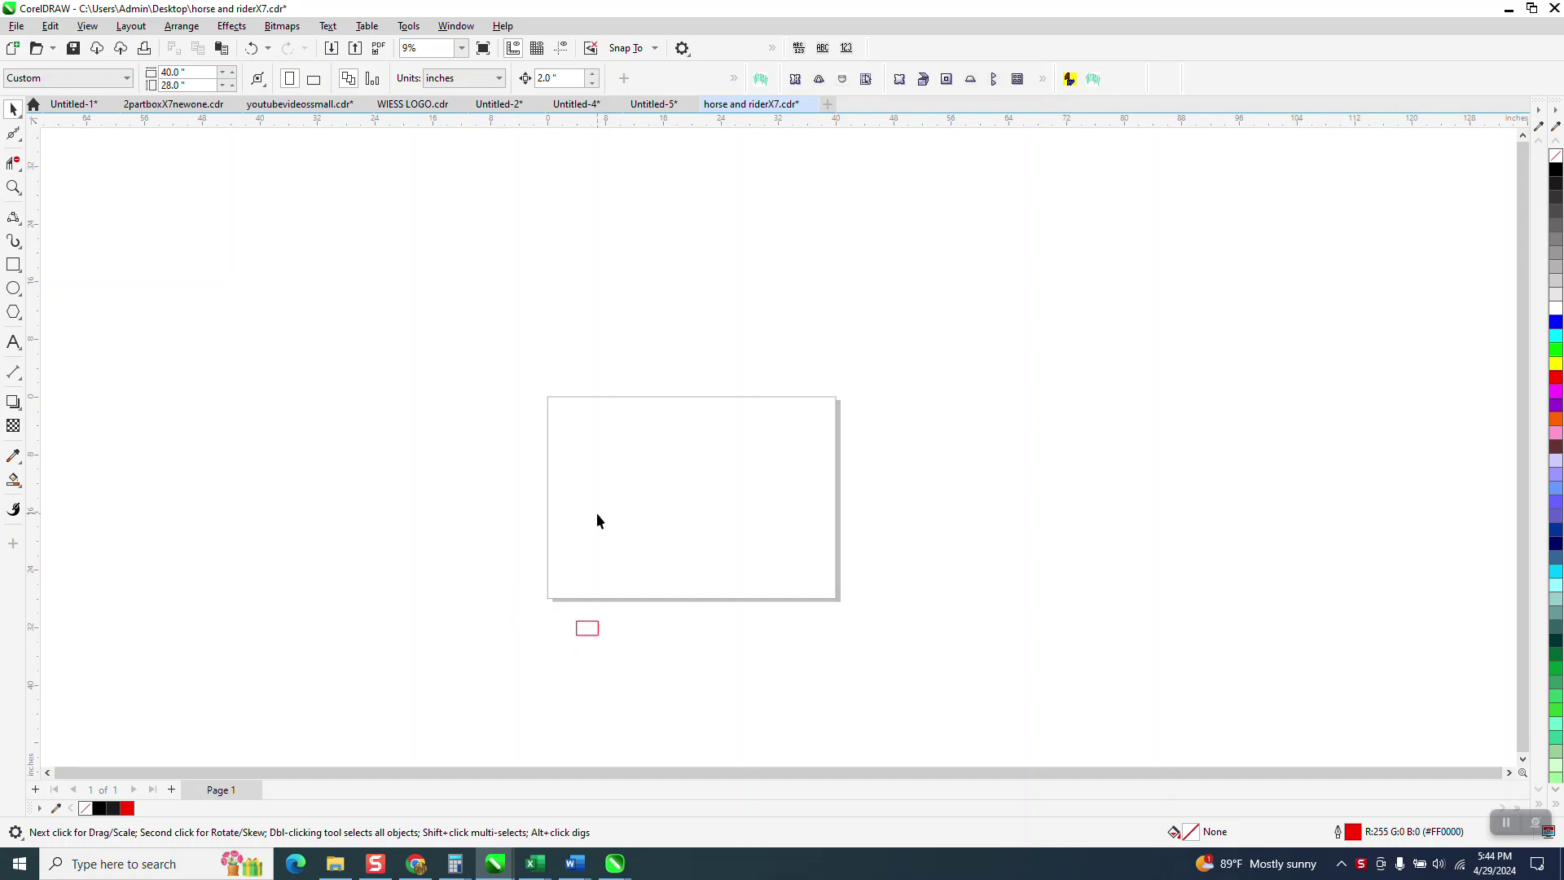
# Show the Scripts list and try to run the TagCut macro with nothing selected
pyautogui.click(415, 30)
pyautogui.moveTo(446, 120)
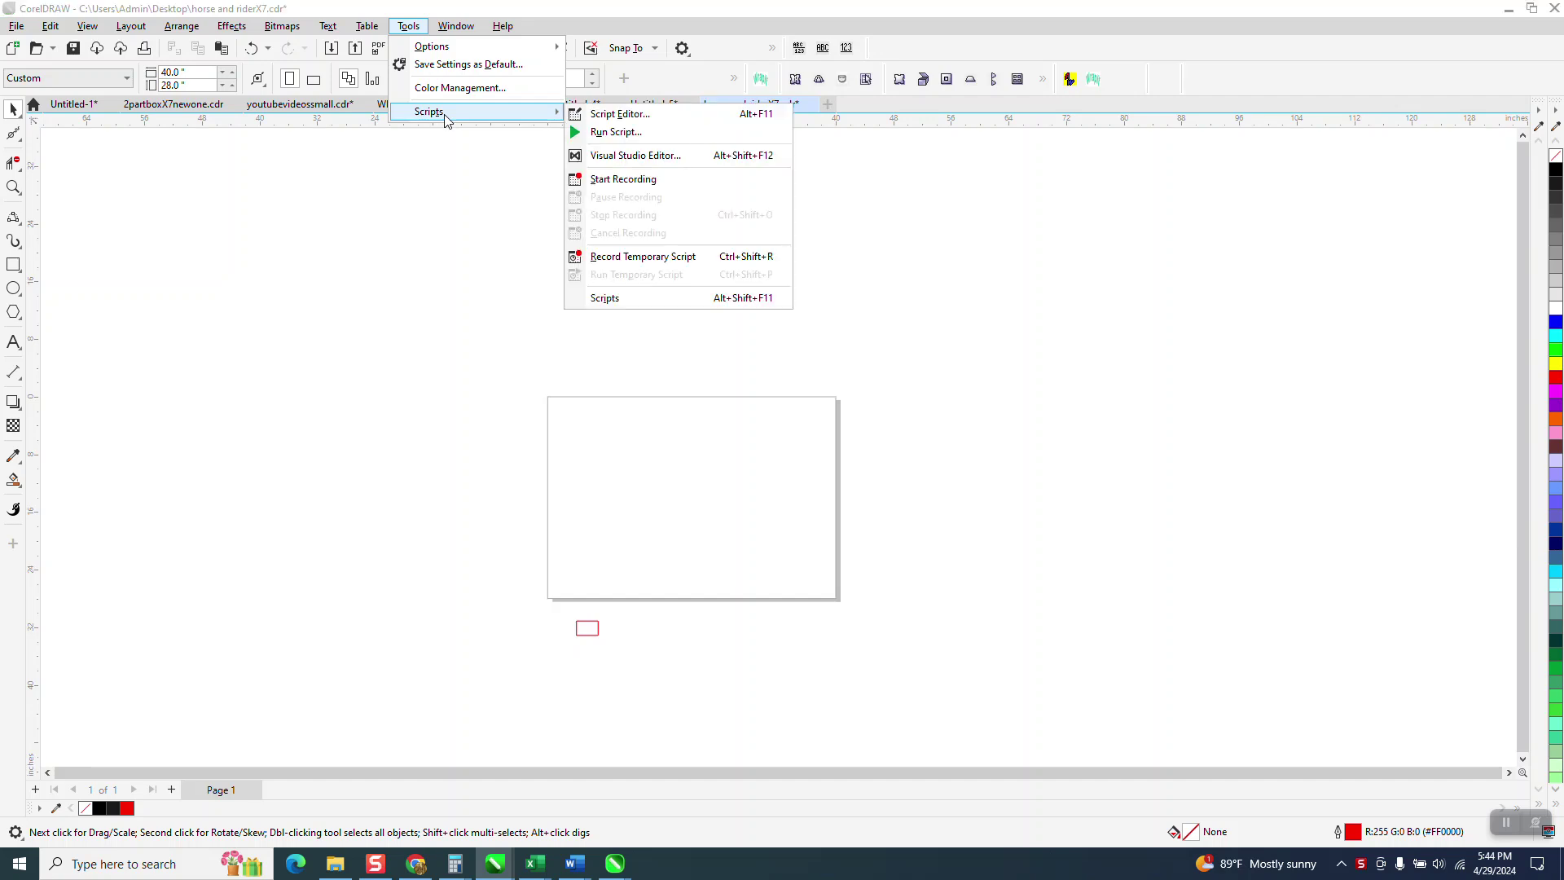
pyautogui.click(632, 301)
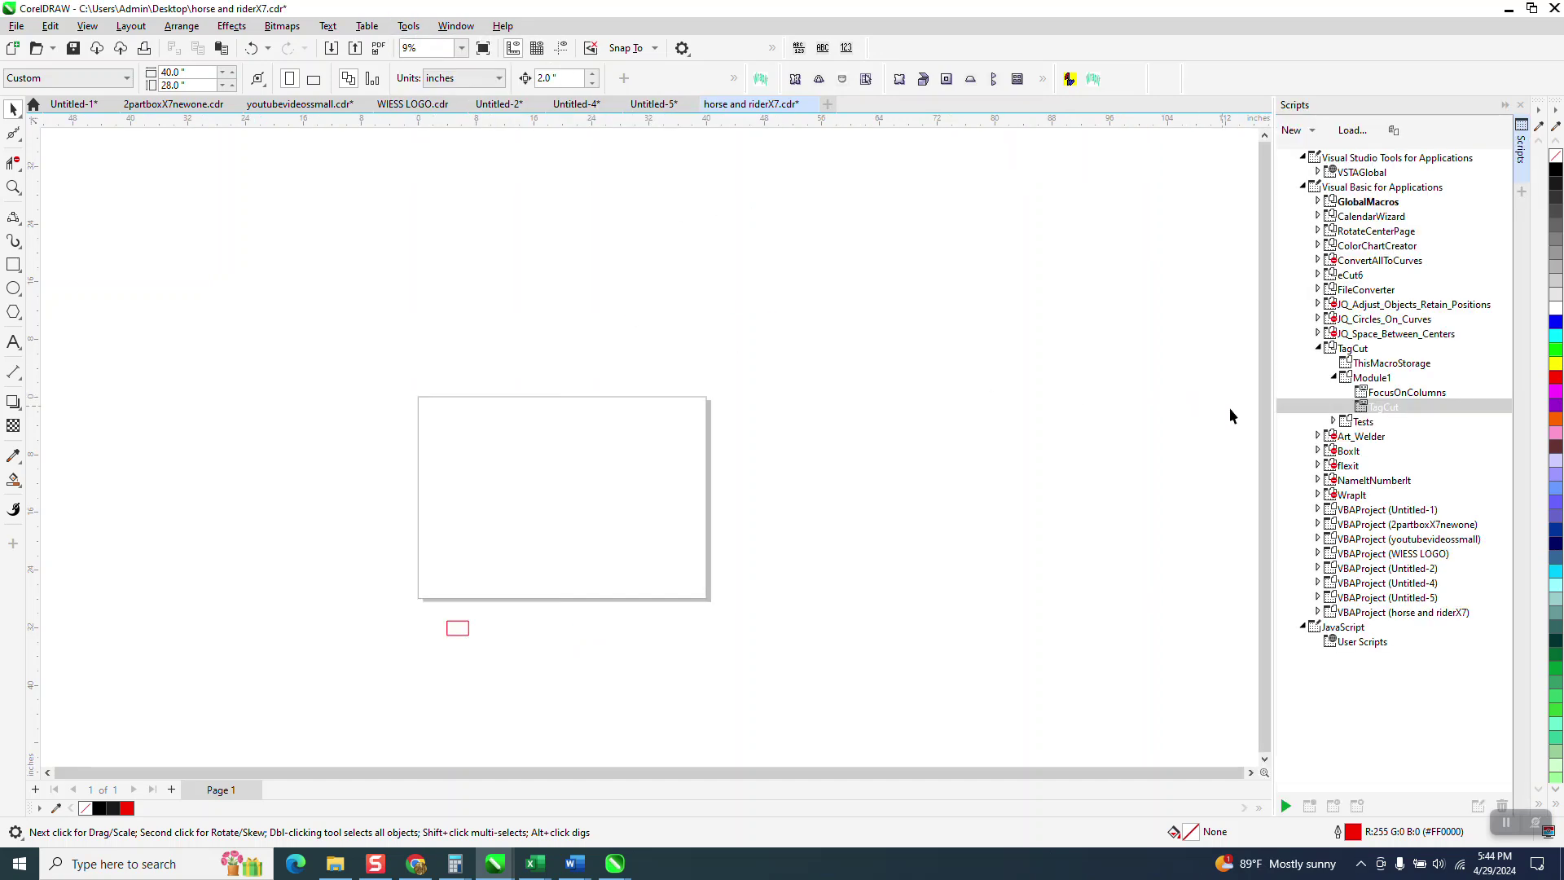
pyautogui.doubleClick(1383, 408)
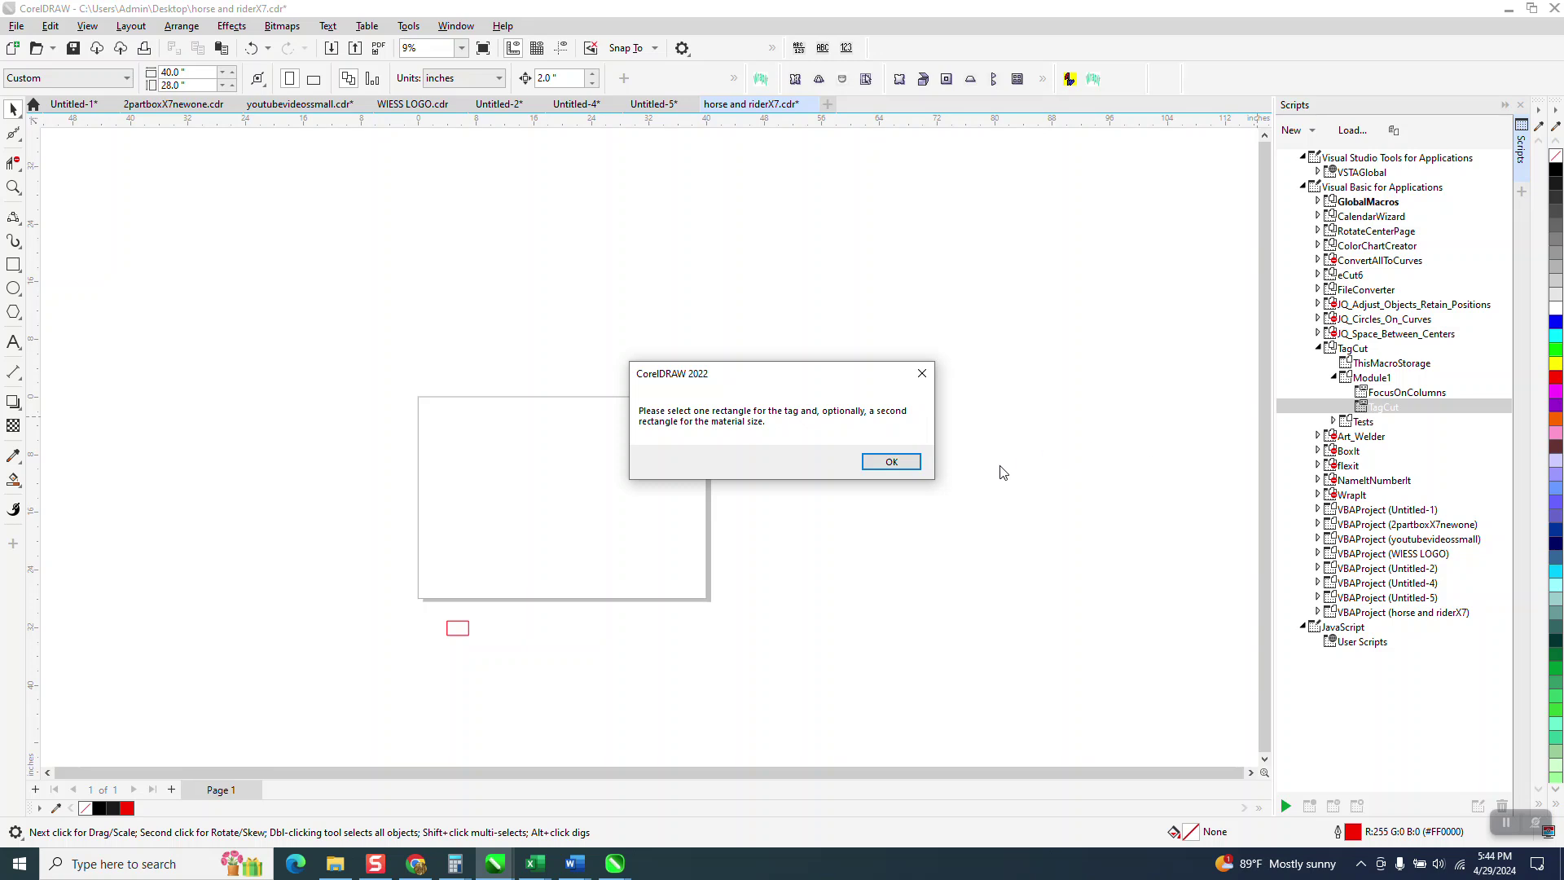
pyautogui.click(892, 462)
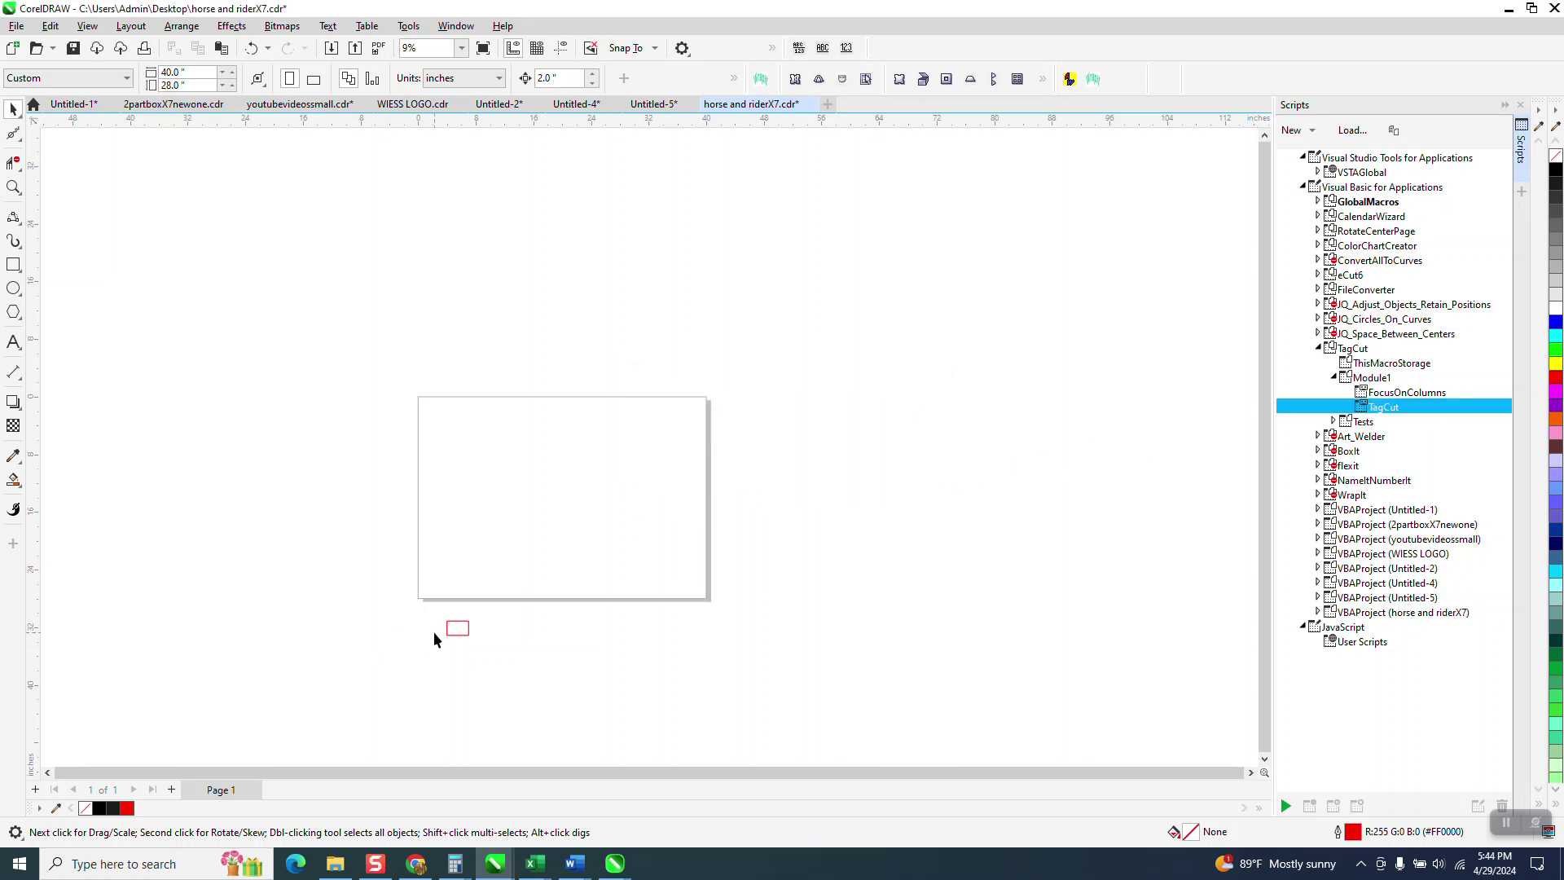
pyautogui.click(458, 629)
pyautogui.doubleClick(1367, 410)
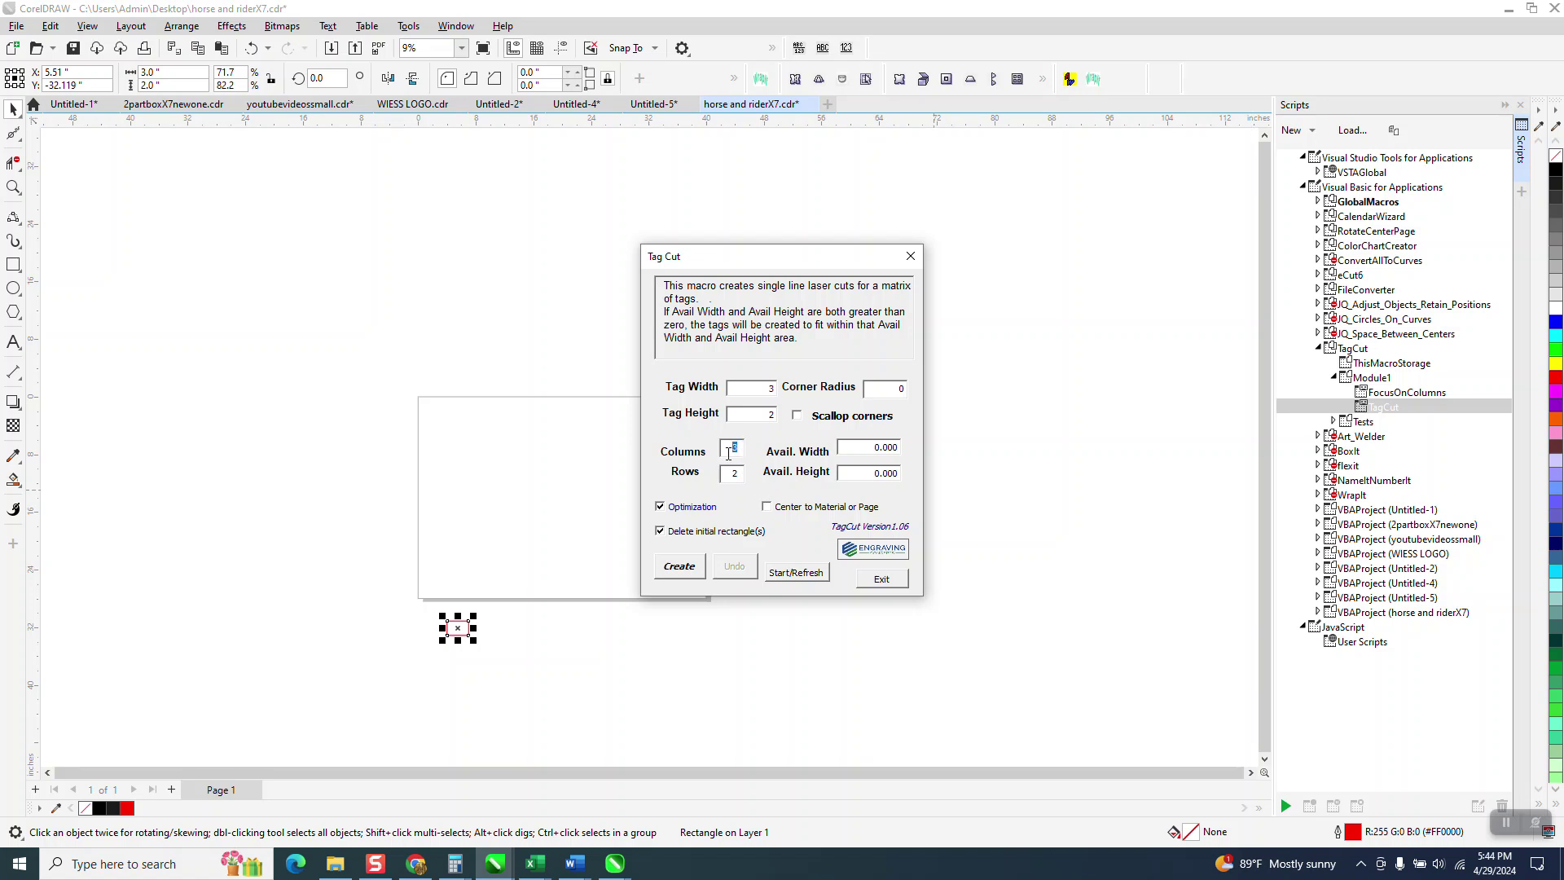
pyautogui.write('1')
pyautogui.click(725, 471)
pyautogui.click(910, 256)
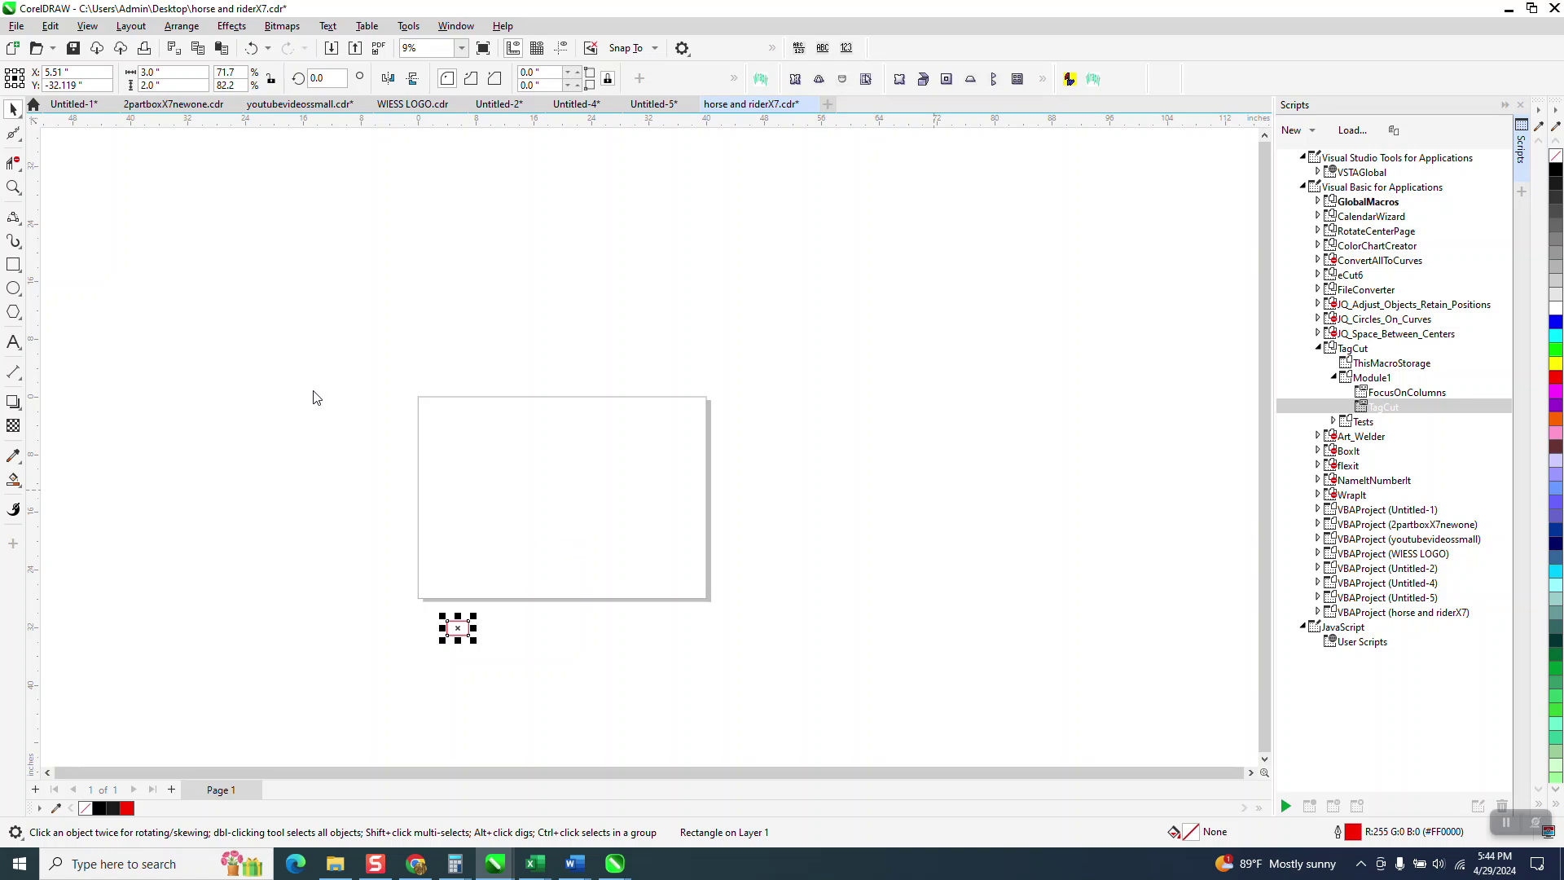
# Move the 3 by 2 inch rectangle into the upper-left corner of the page
pyautogui.click(14, 189)
pyautogui.click(393, 495)
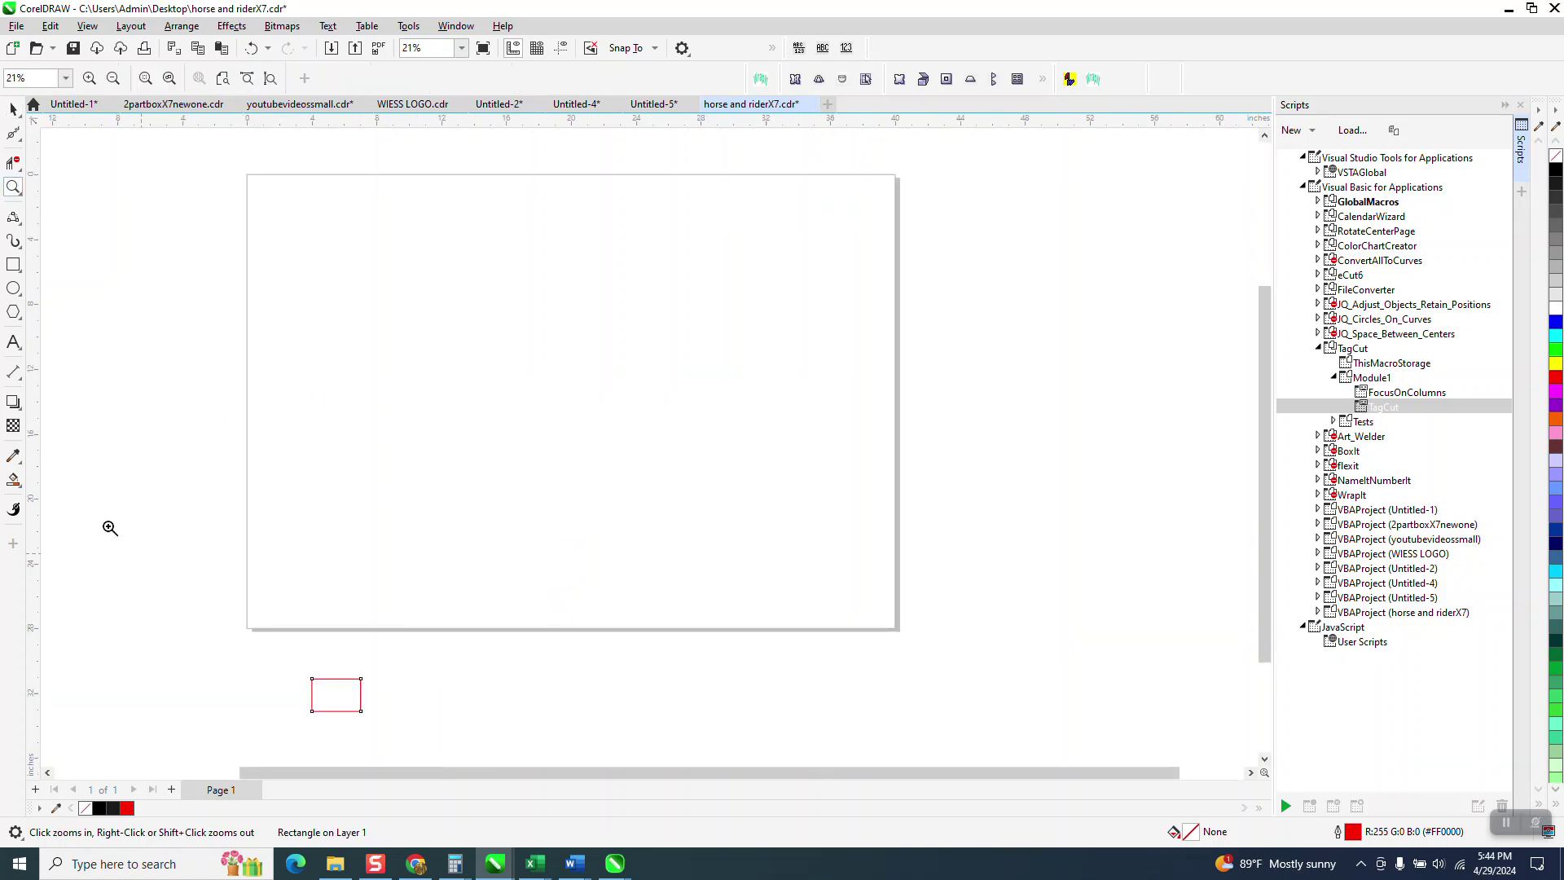
pyautogui.click(14, 108)
pyautogui.moveTo(336, 693); pyautogui.dragTo(278, 196)
# Run TagCut on the rectangle with 13 columns and 13 rows centered to the page, create the cut lines and exit the macro
pyautogui.doubleClick(1399, 408)
pyautogui.click(741, 449)
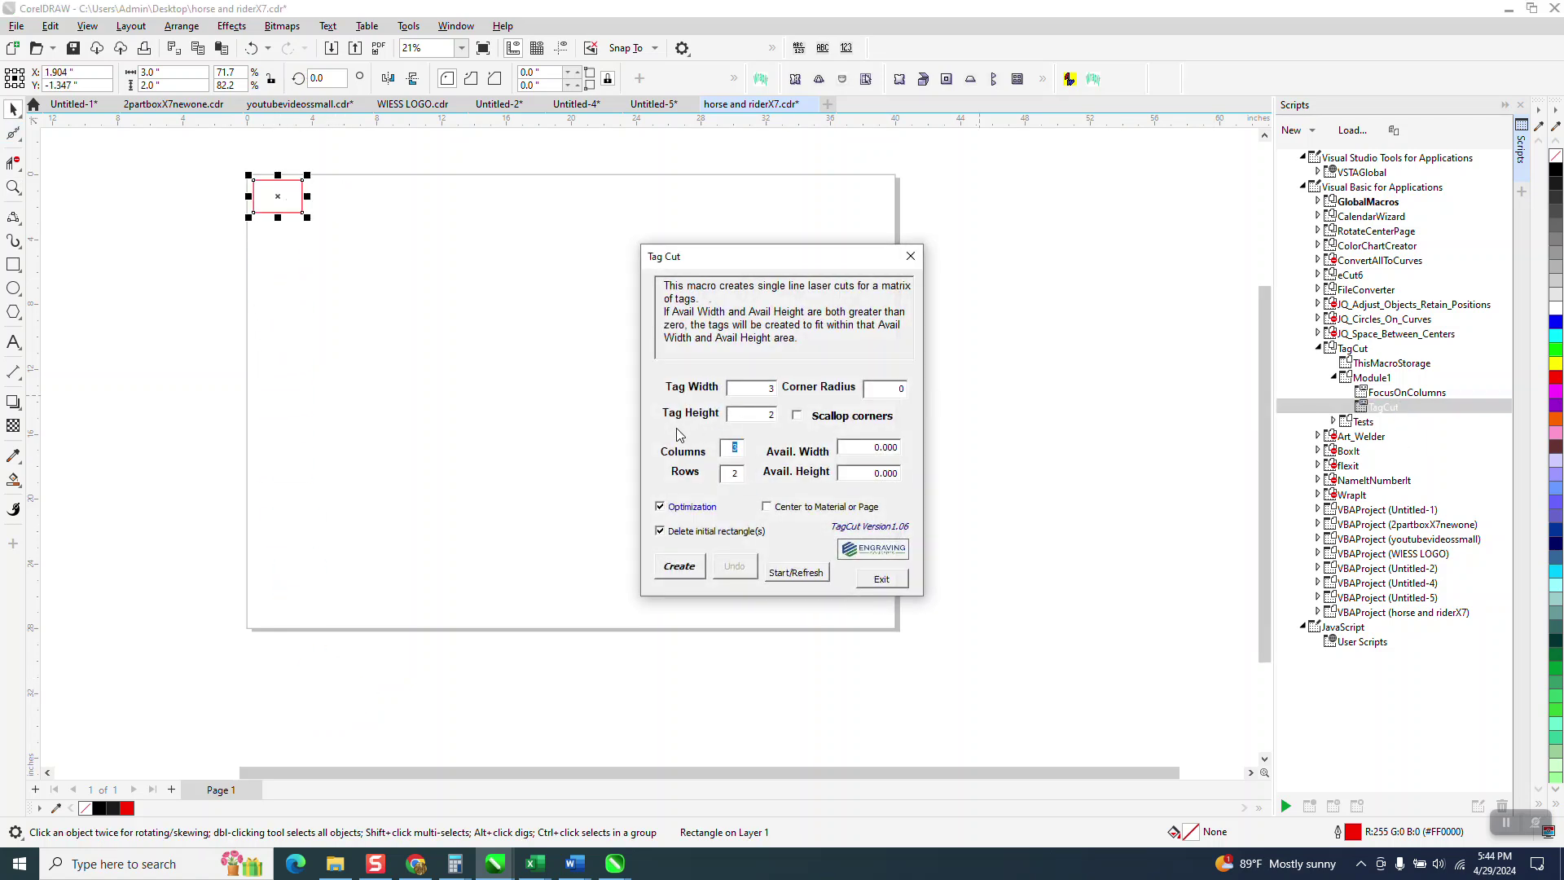
pyautogui.write('13')
pyautogui.press('Tab')
pyautogui.write('13')
pyautogui.click(766, 509)
pyautogui.click(687, 568)
pyautogui.click(882, 579)
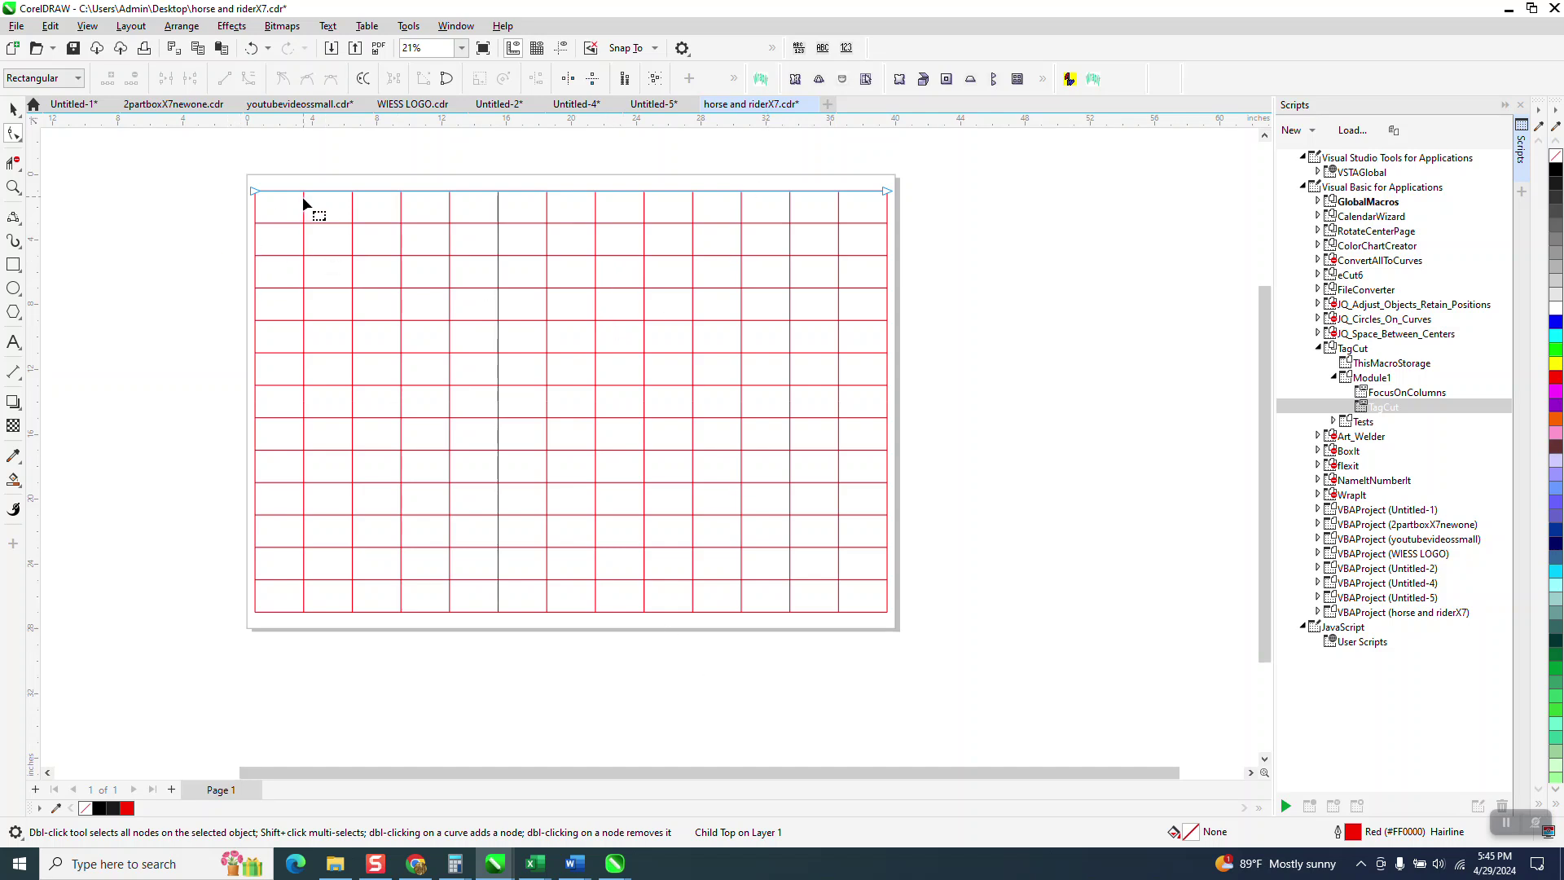
# Move the whole grouped grid slightly upward and undo the move
pyautogui.click(13, 114)
pyautogui.click(284, 167)
pyautogui.moveTo(285, 197); pyautogui.dragTo(282, 163)
pyautogui.click(251, 49)
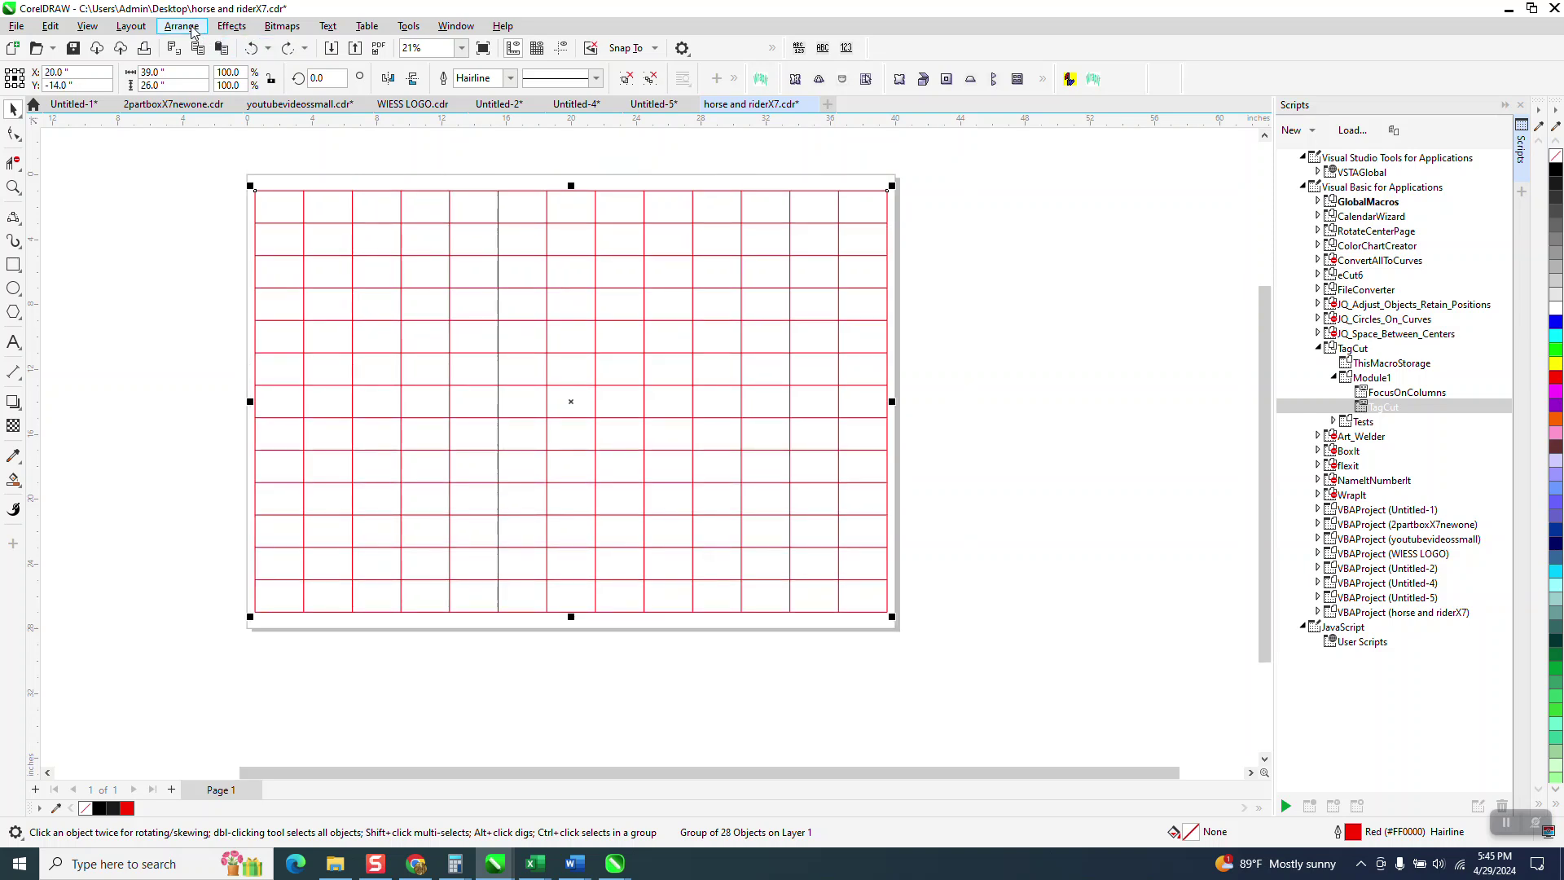
# Ungroup the tag grid into separate lines, and undo a trial upward move of all the lines
pyautogui.click(181, 25)
pyautogui.moveTo(216, 314)
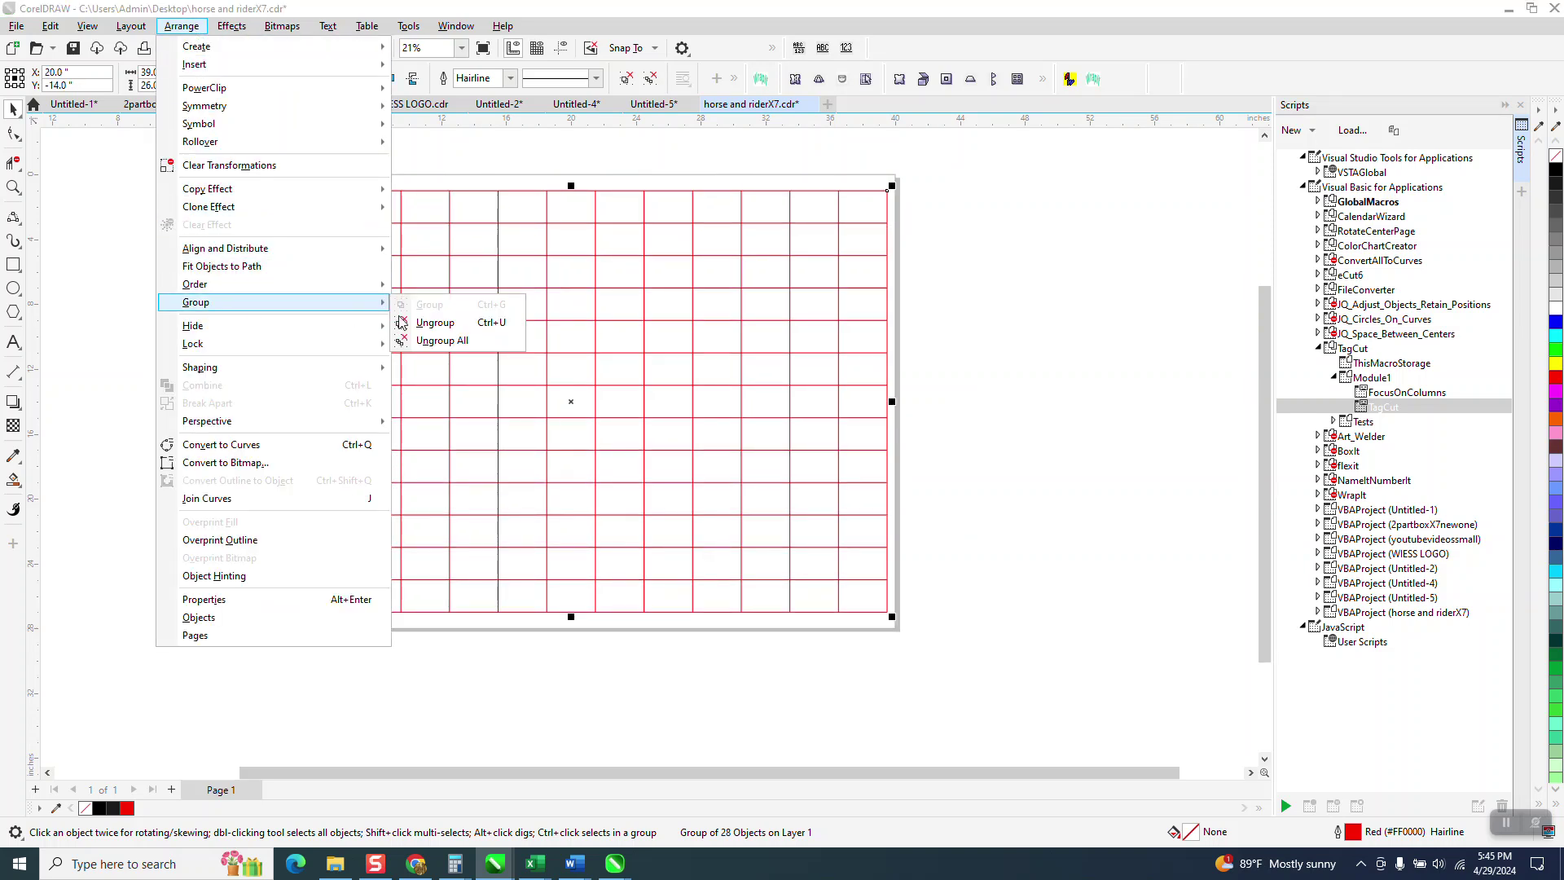
pyautogui.click(417, 322)
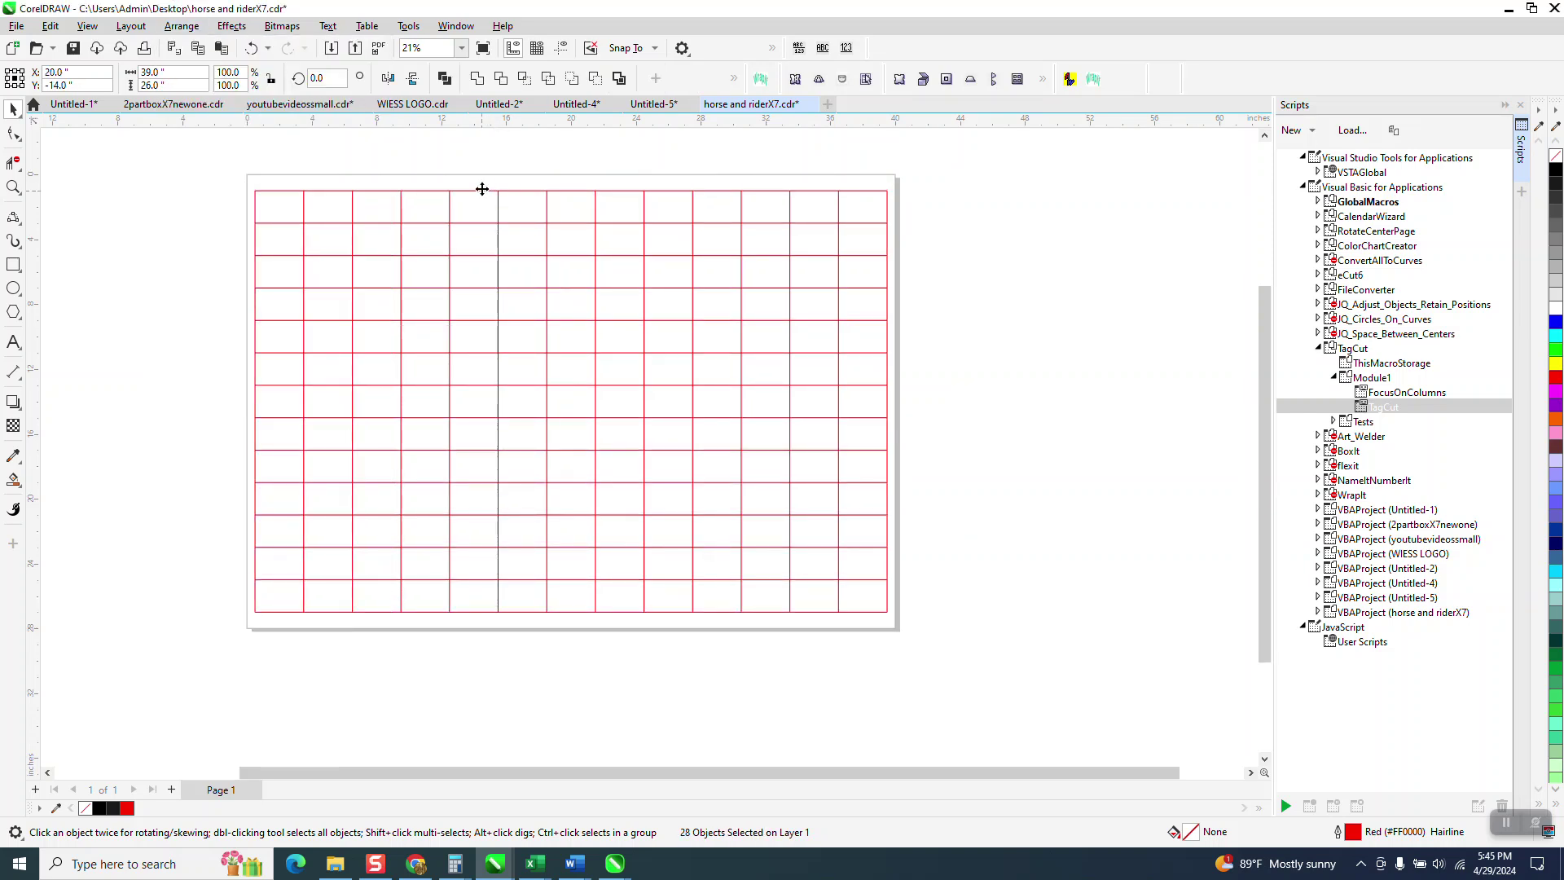
pyautogui.moveTo(483, 189); pyautogui.dragTo(482, 148)
pyautogui.click(251, 49)
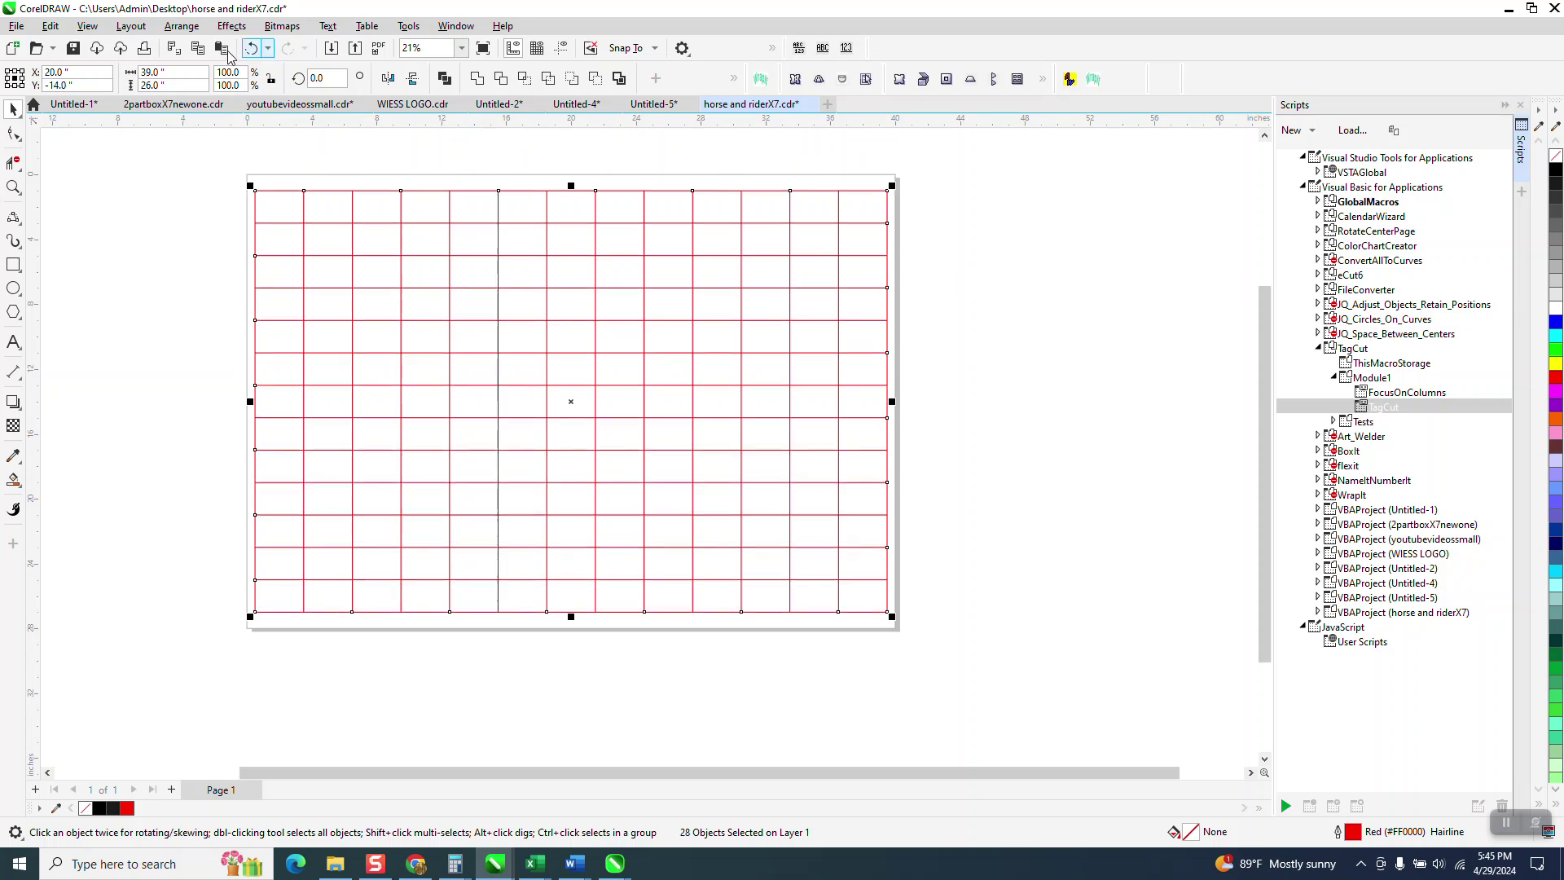
# Deselect the lines, move only the grid's top line above the page, and undo that move
pyautogui.click(181, 26)
pyautogui.moveTo(209, 312)
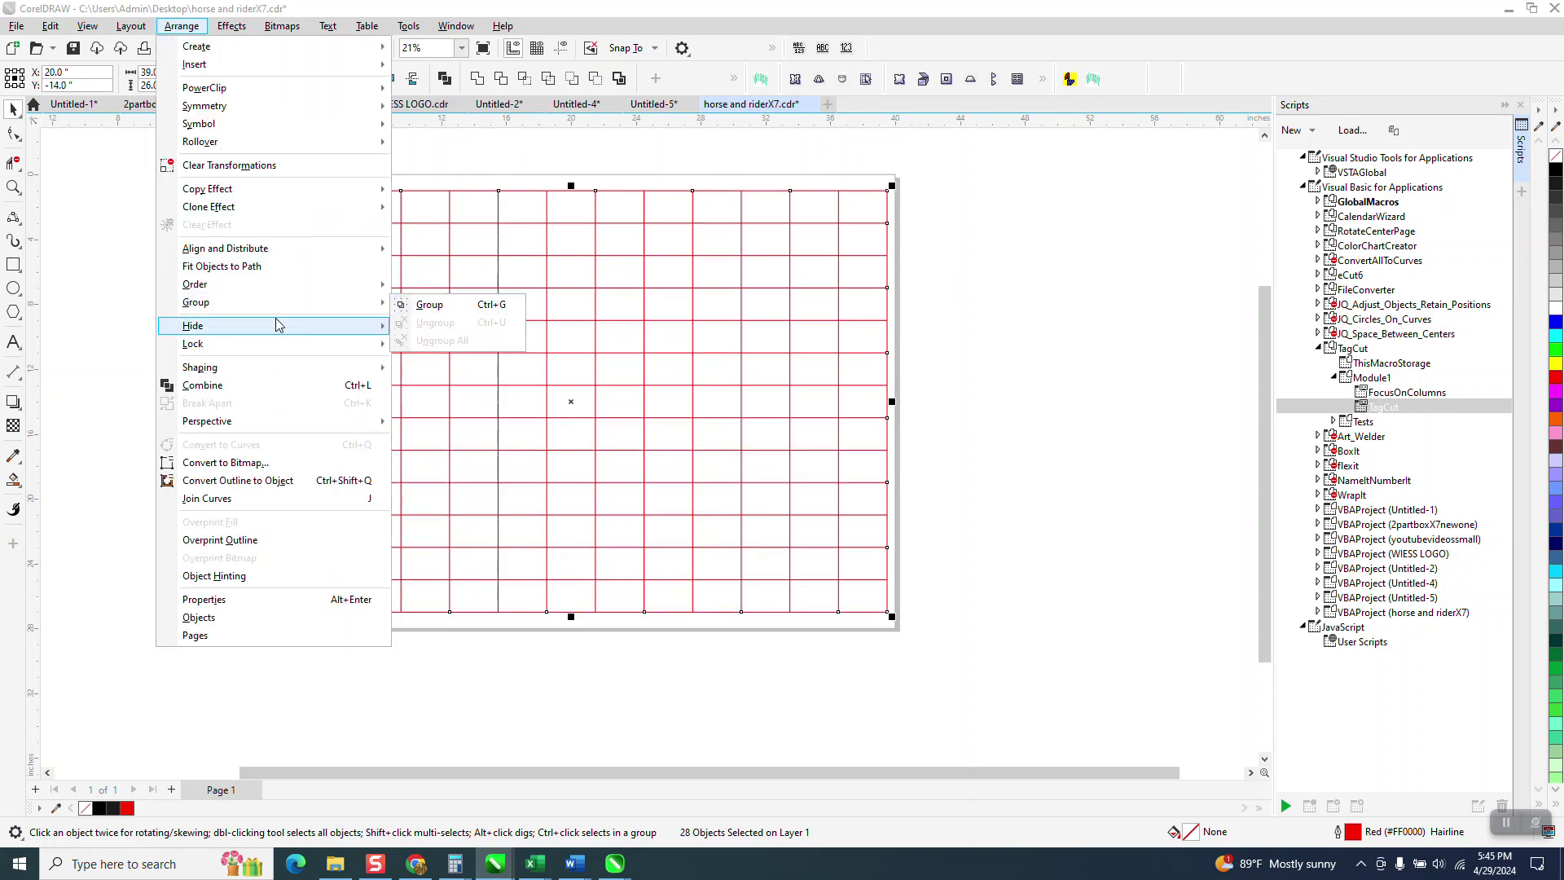
pyautogui.click(438, 202)
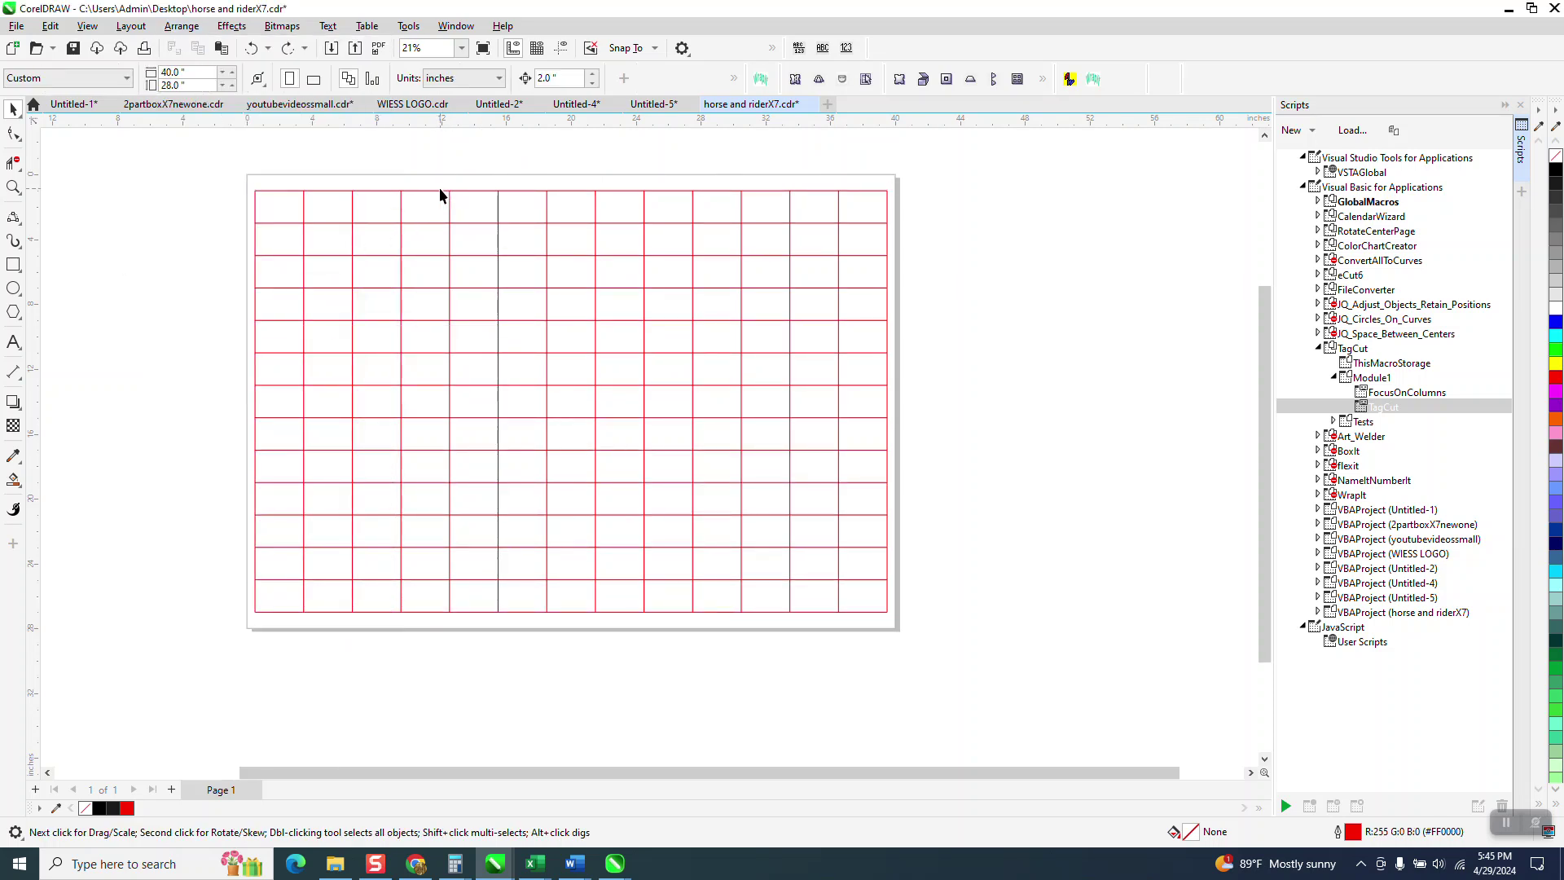
pyautogui.doubleClick(440, 190)
pyautogui.click(13, 108)
pyautogui.moveTo(566, 191); pyautogui.dragTo(567, 162)
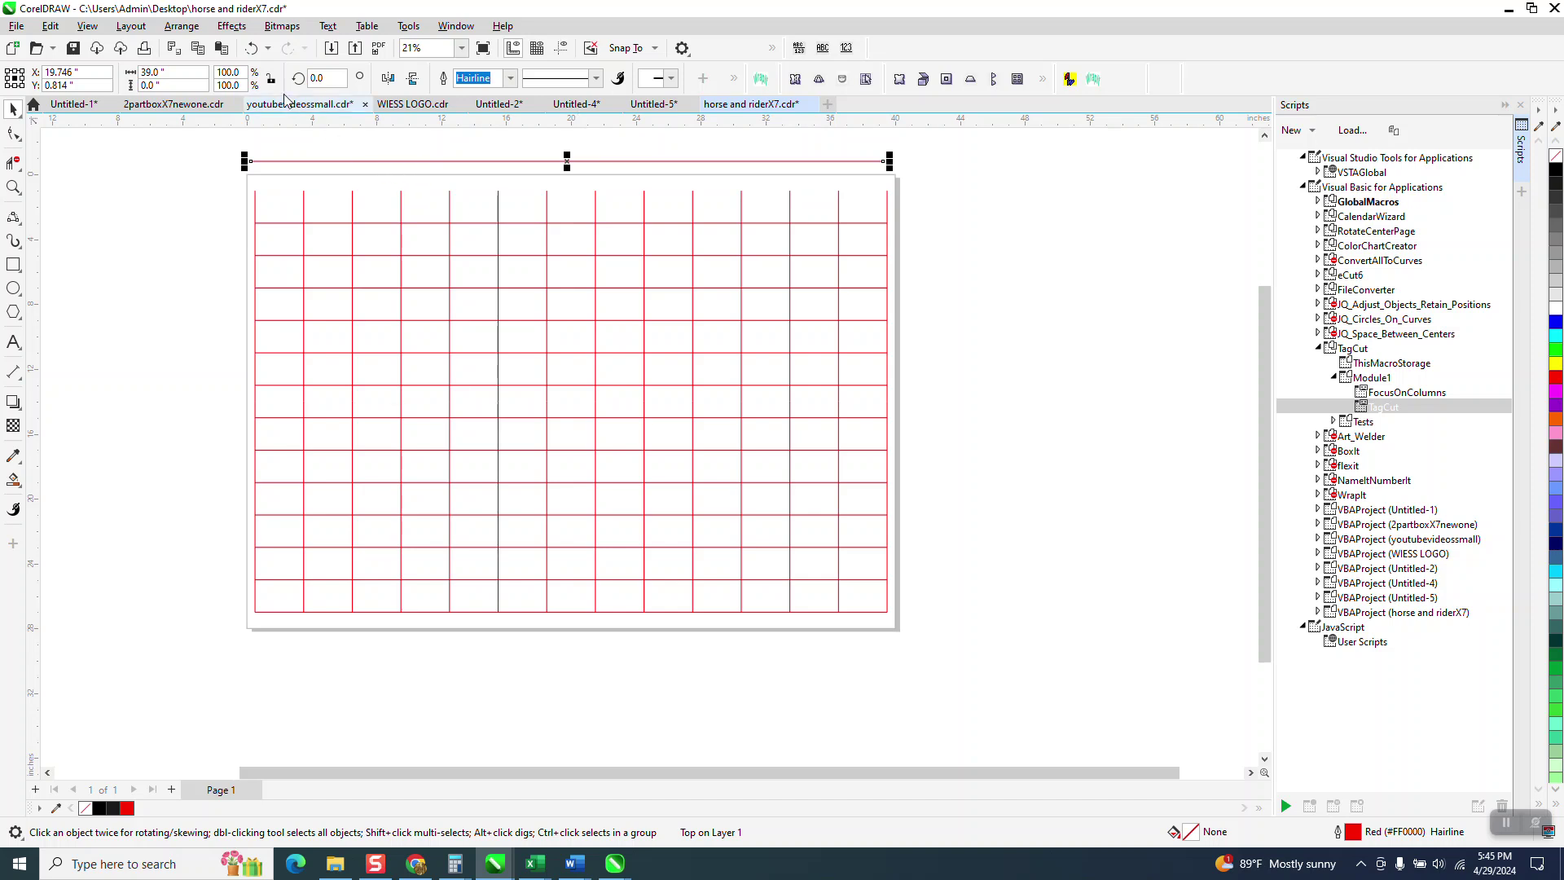
pyautogui.click(250, 48)
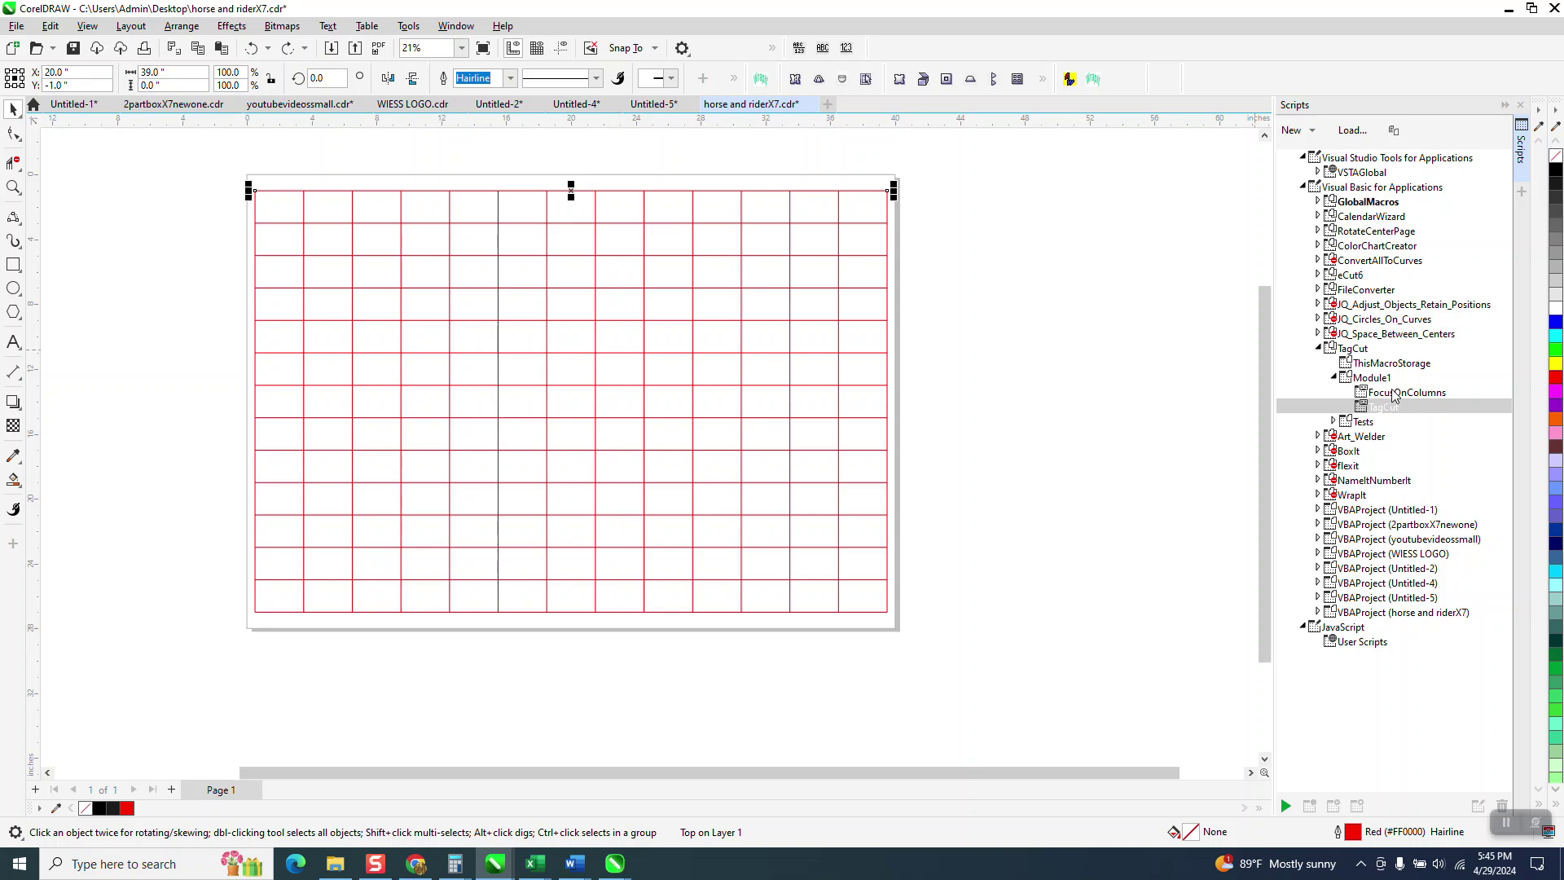
pyautogui.click(1071, 363)
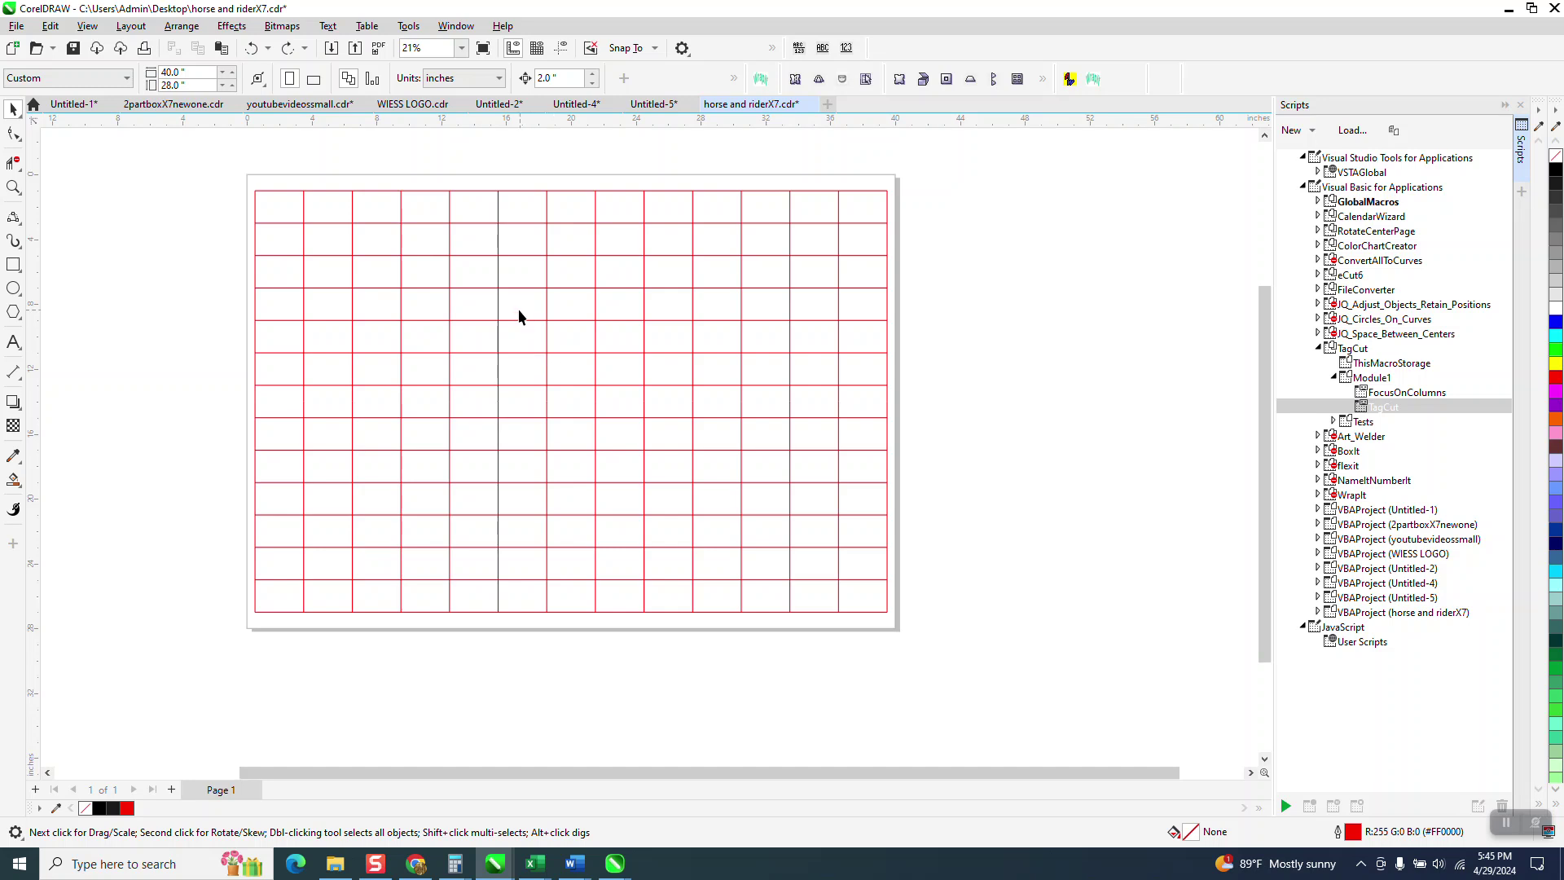
# Delete all the grid lines and draw a square about 5.66 inches wide below the page
pyautogui.scroll(-1, 508, 314)
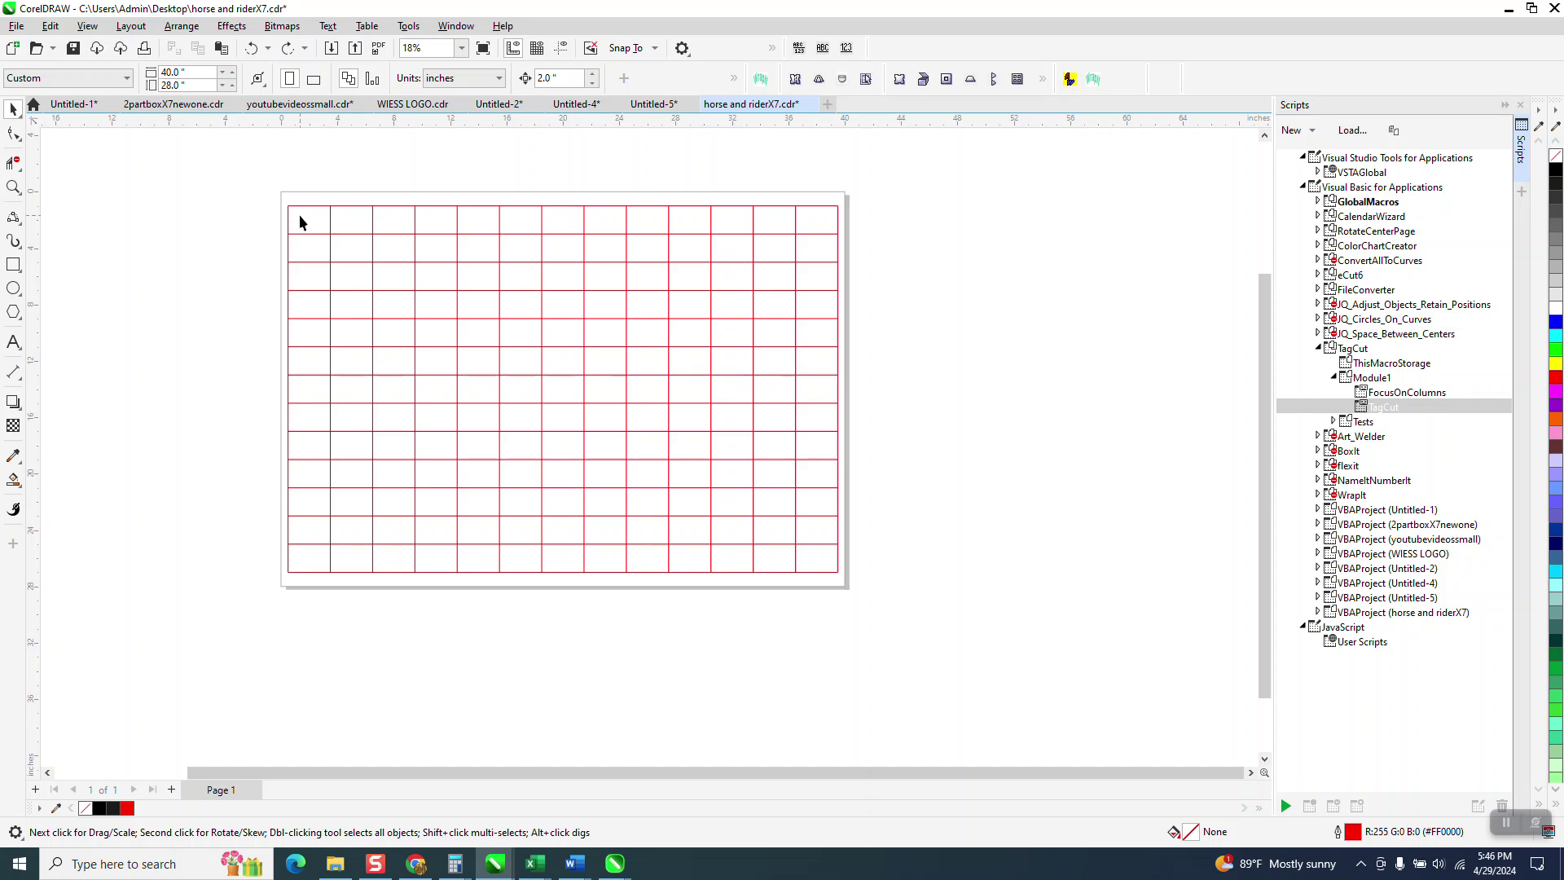
pyautogui.moveTo(247, 202); pyautogui.dragTo(959, 657)
pyautogui.press('Delete')
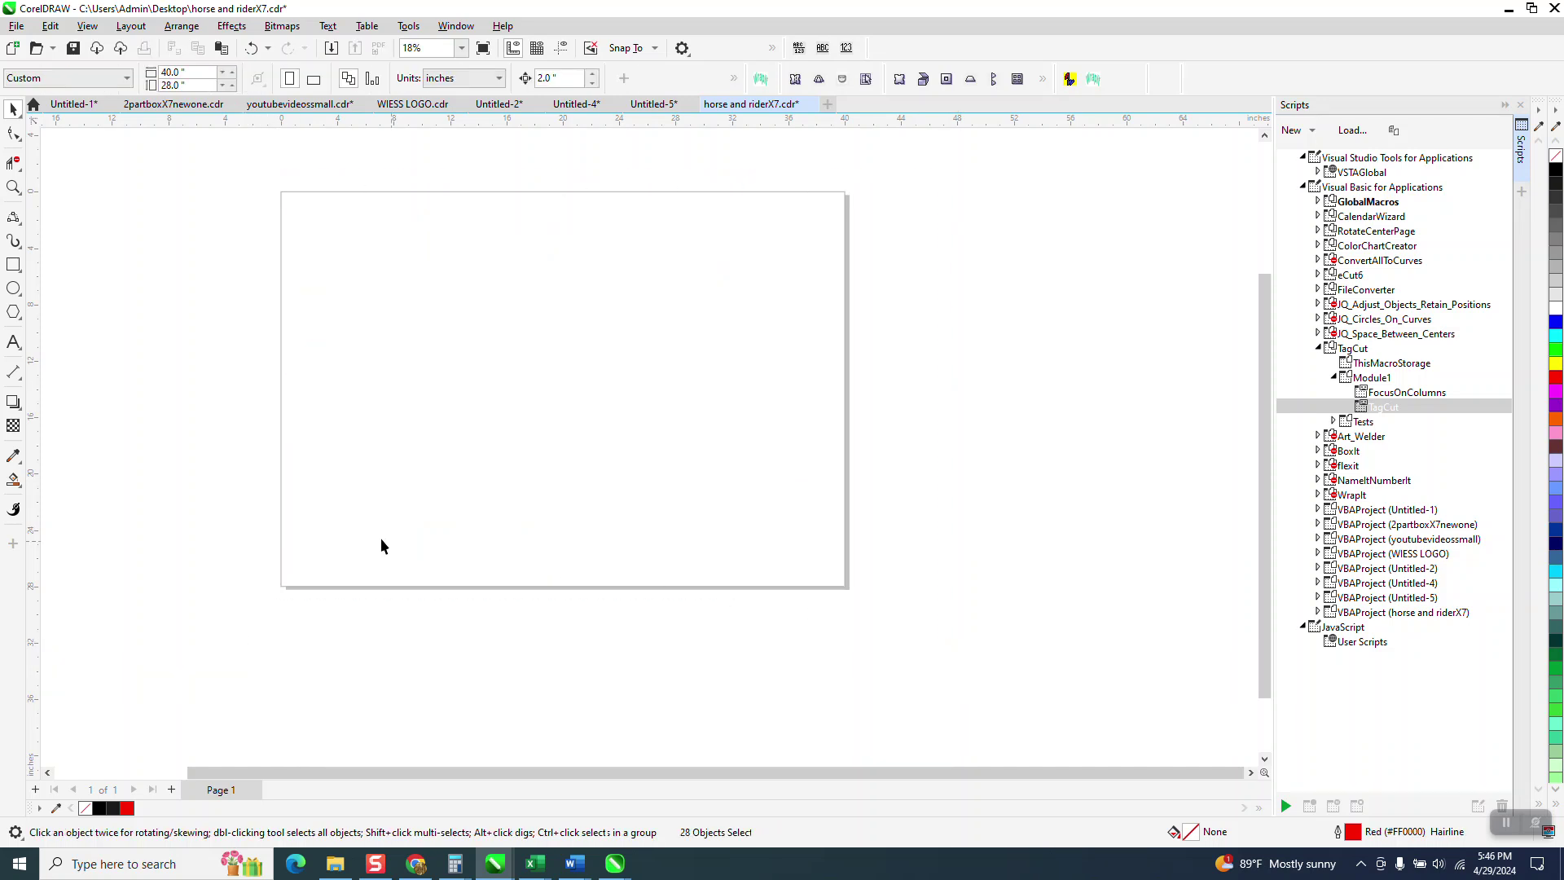
pyautogui.click(13, 264)
pyautogui.moveTo(405, 648); pyautogui.dragTo(499, 678)
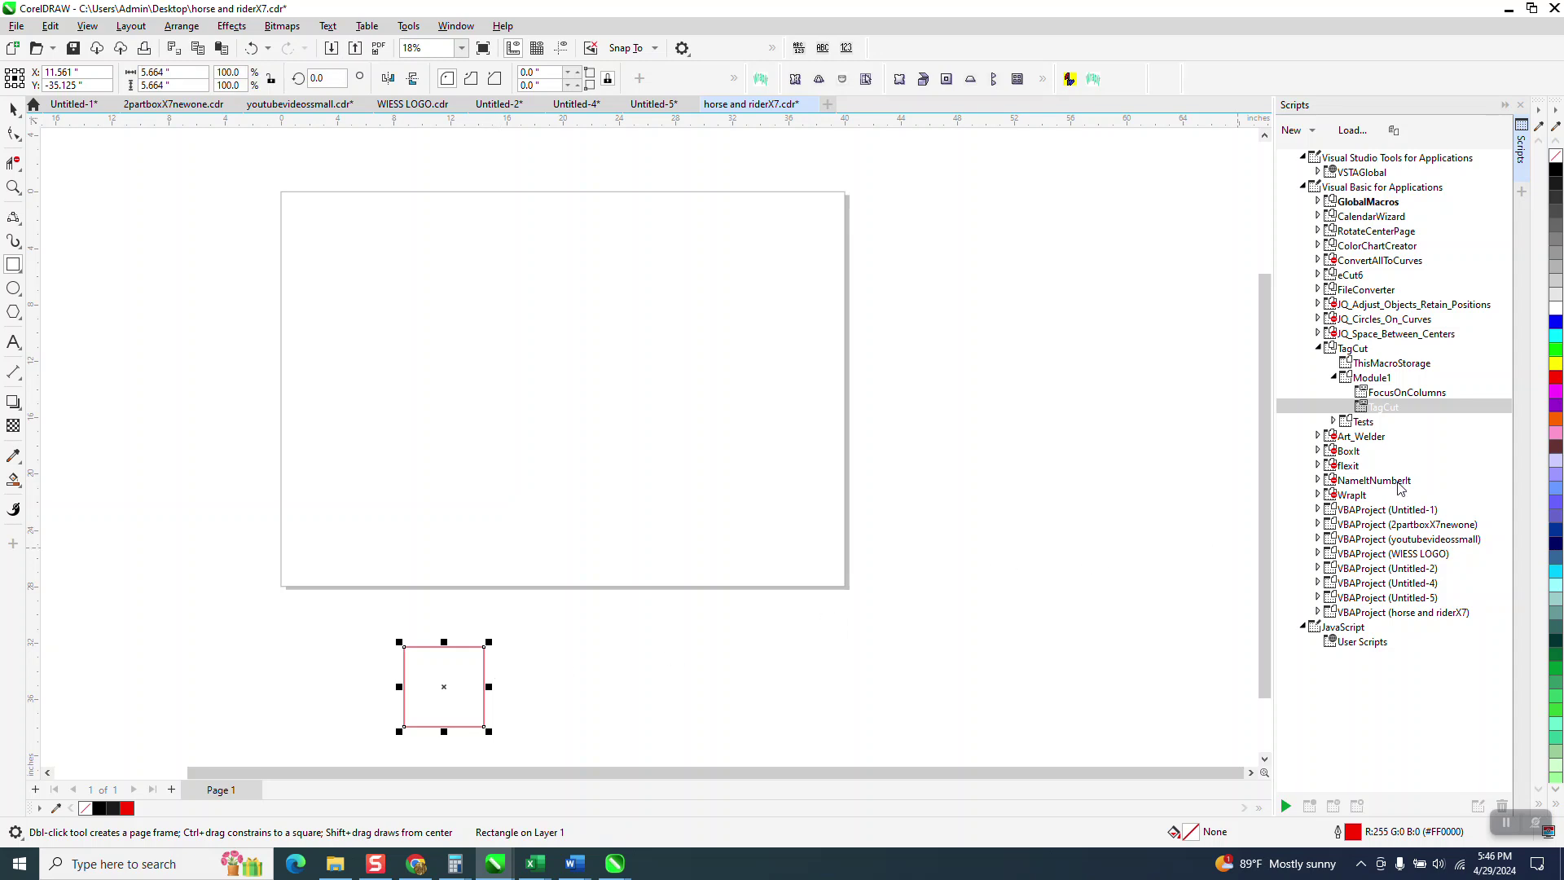
pyautogui.doubleClick(1389, 407)
pyautogui.doubleClick(729, 450)
pyautogui.write('10')
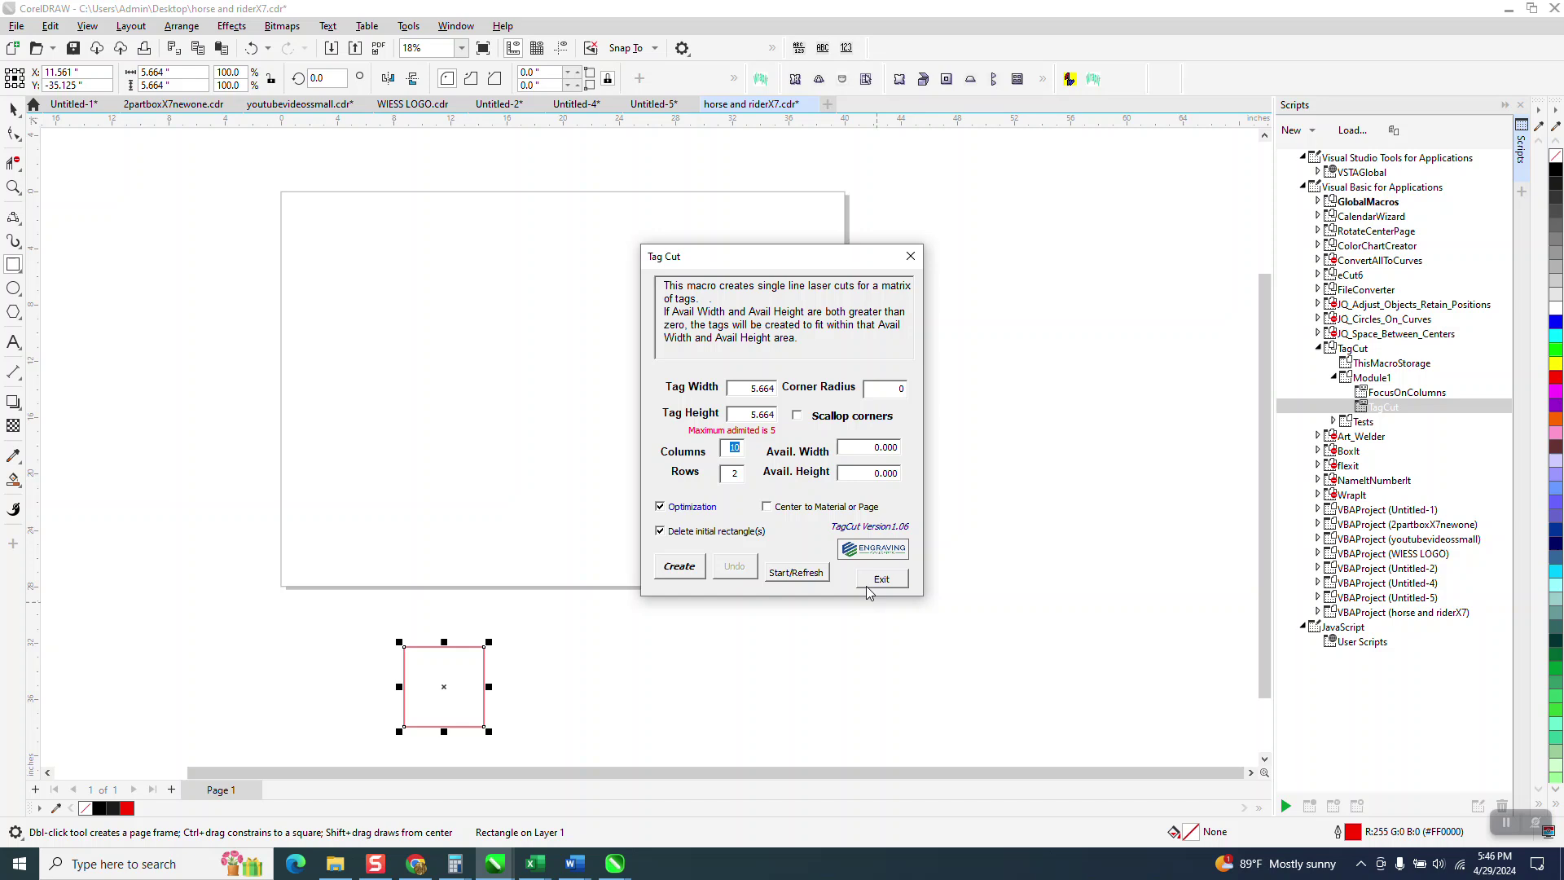
pyautogui.click(910, 257)
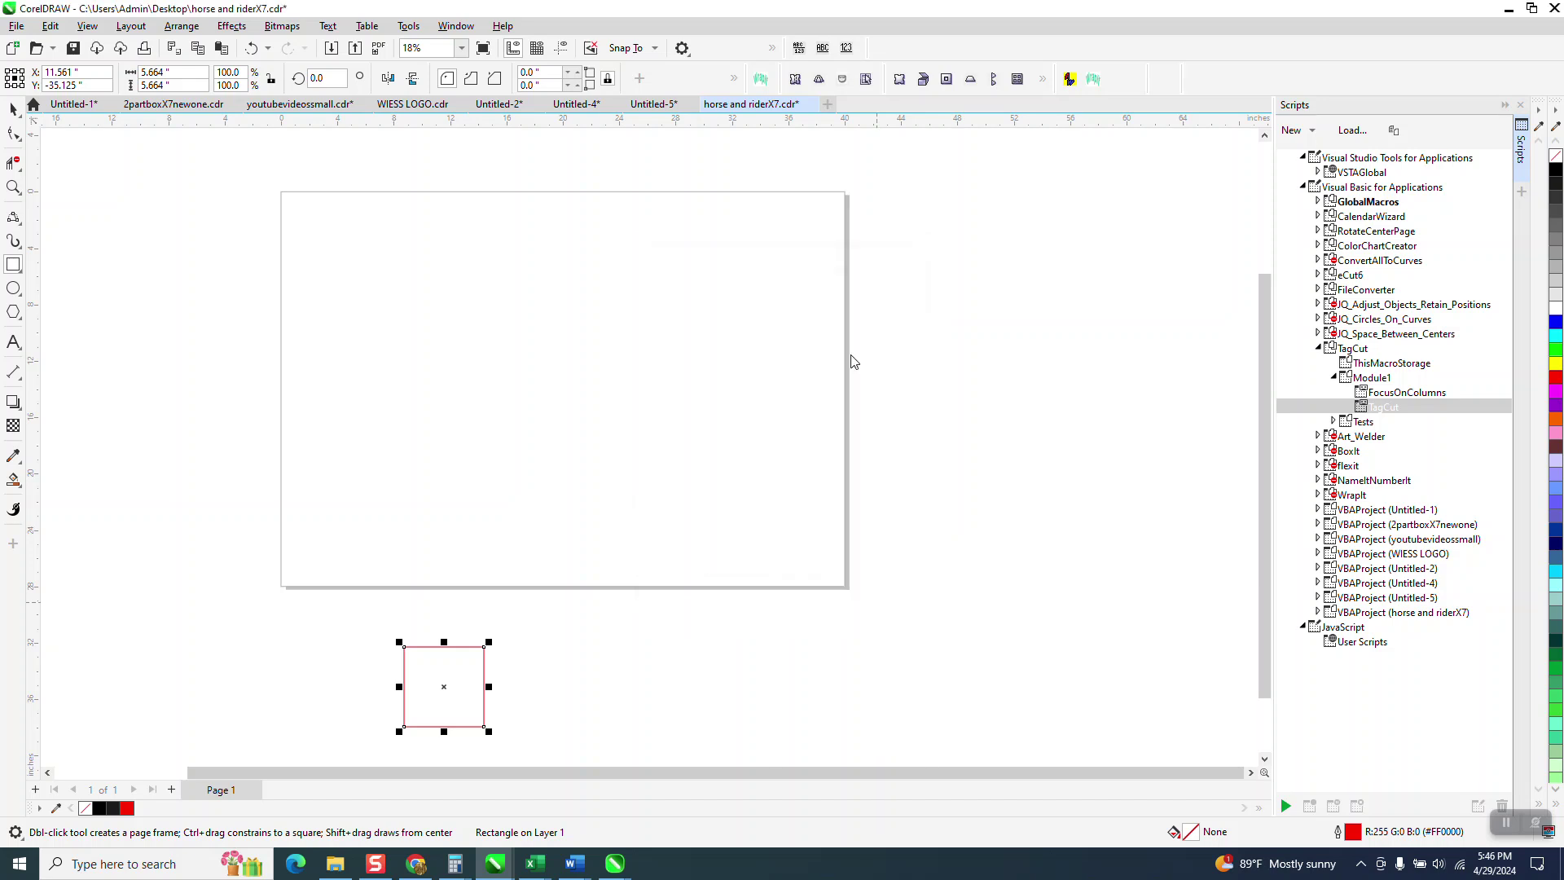
# Move the square into the page's upper-left corner and set its width and height to 5 inches
pyautogui.click(13, 109)
pyautogui.moveTo(435, 677); pyautogui.dragTo(305, 206)
pyautogui.click(157, 73)
pyautogui.write('5')
pyautogui.press('Return')
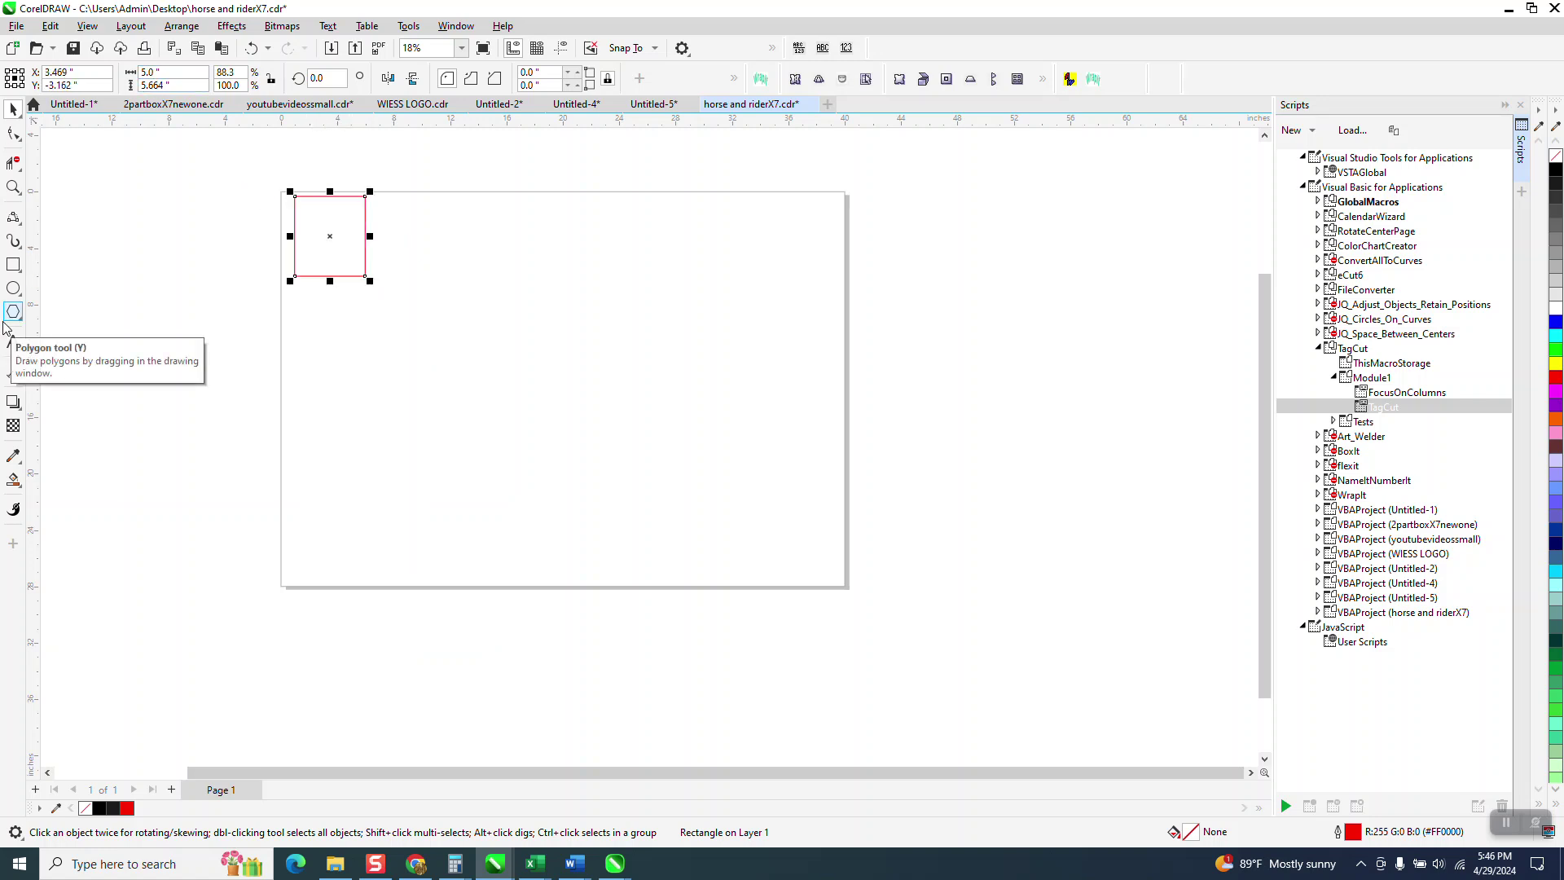
pyautogui.press('Tab')
pyautogui.write('5')
pyautogui.press('Return')
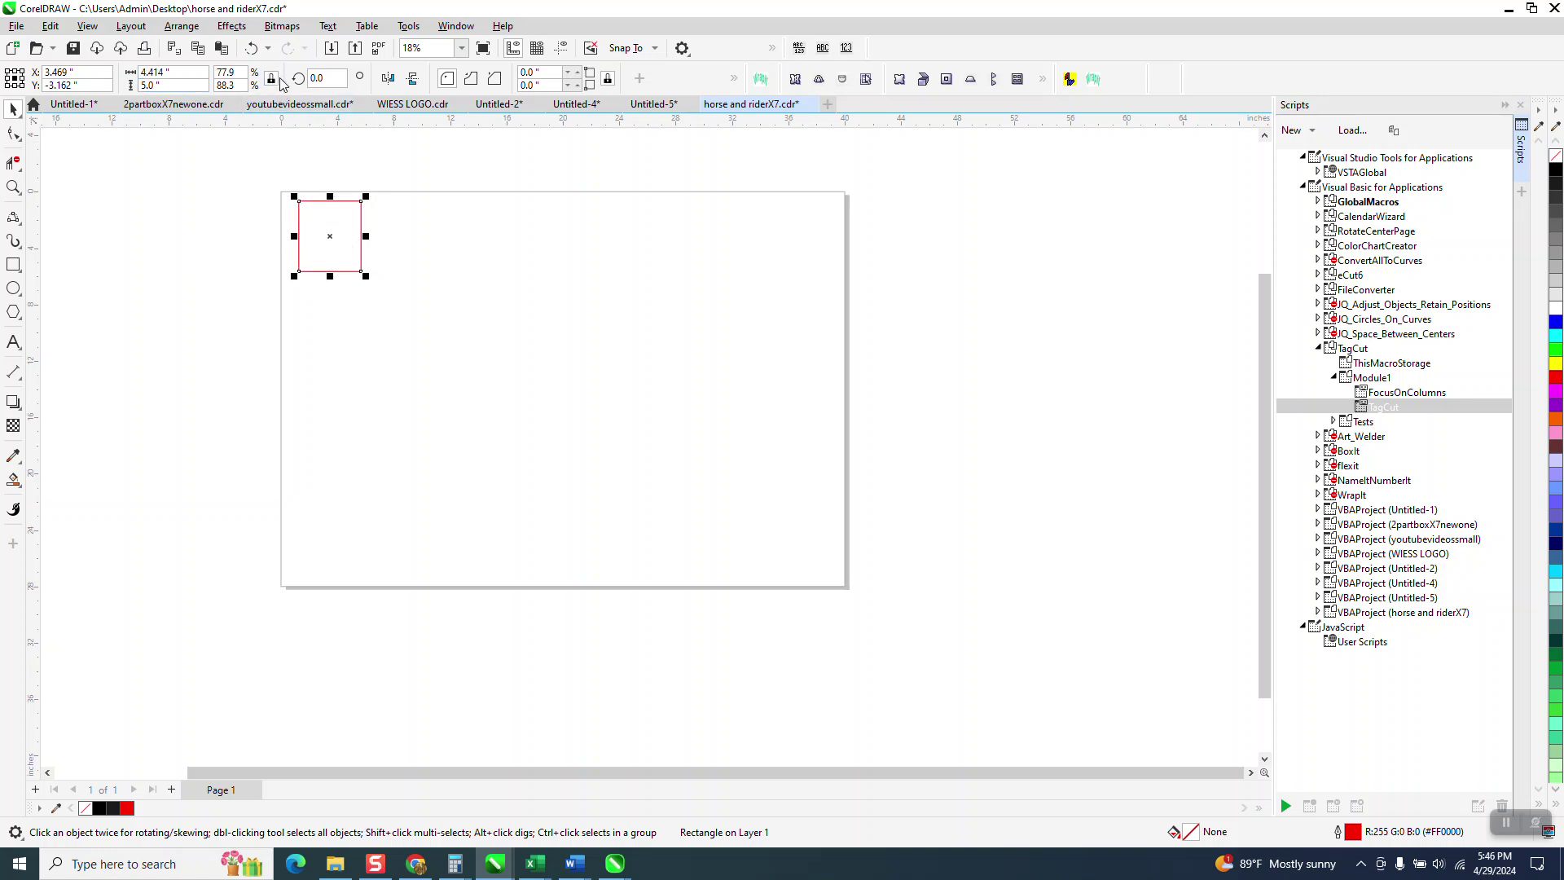
pyautogui.click(171, 73)
pyautogui.write('5')
pyautogui.press('Return')
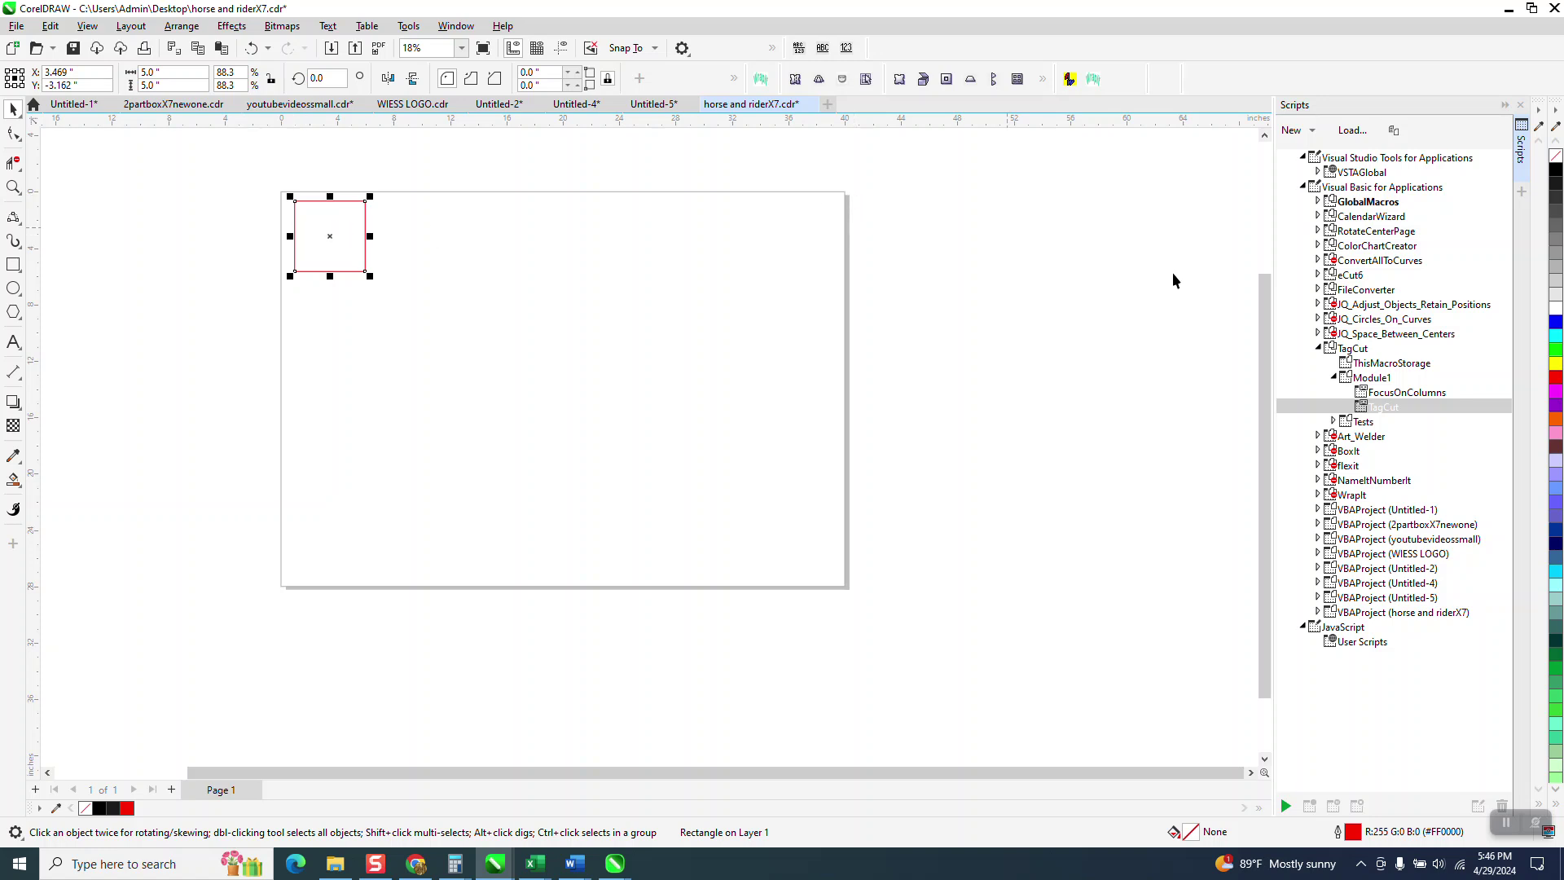
# Run TagCut on the 5-inch square with 7 columns and 2 rows, create the cut lines and exit the macro
pyautogui.doubleClick(1377, 408)
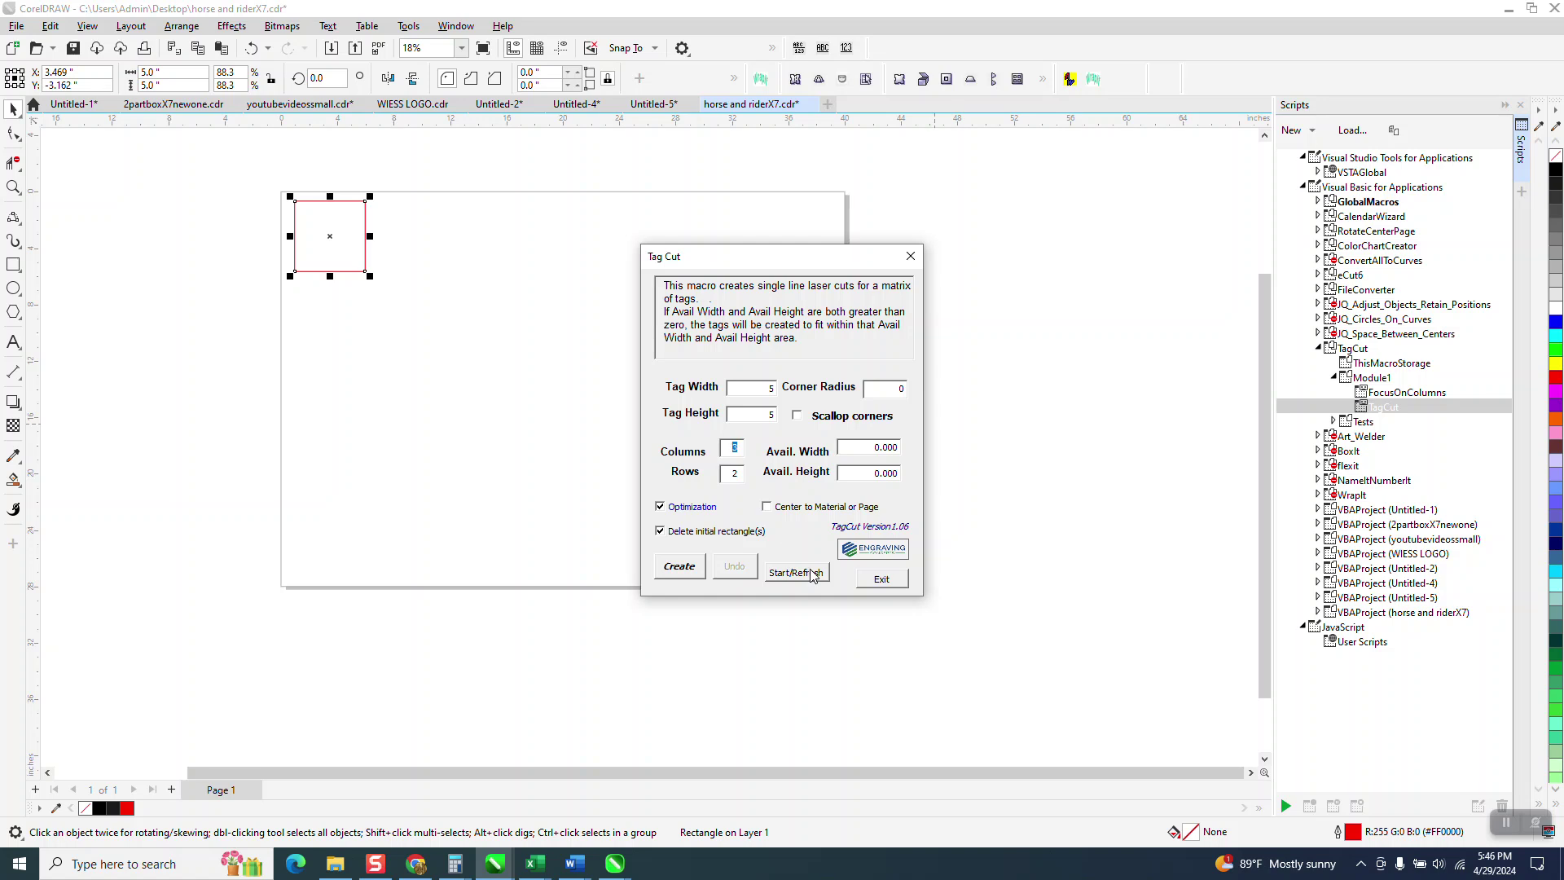
pyautogui.write('7')
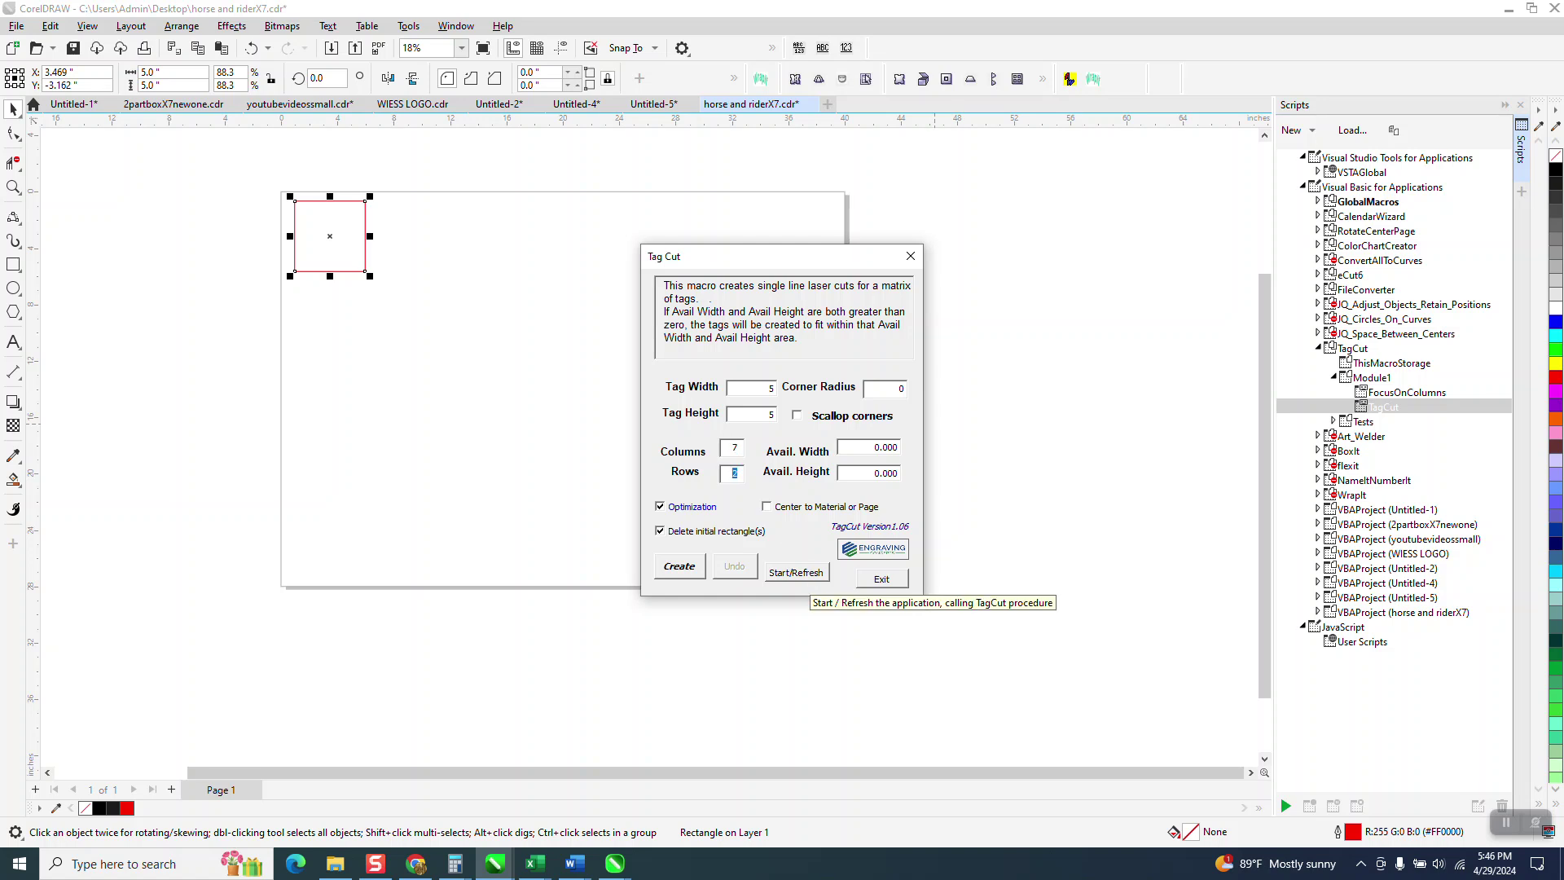
pyautogui.click(681, 568)
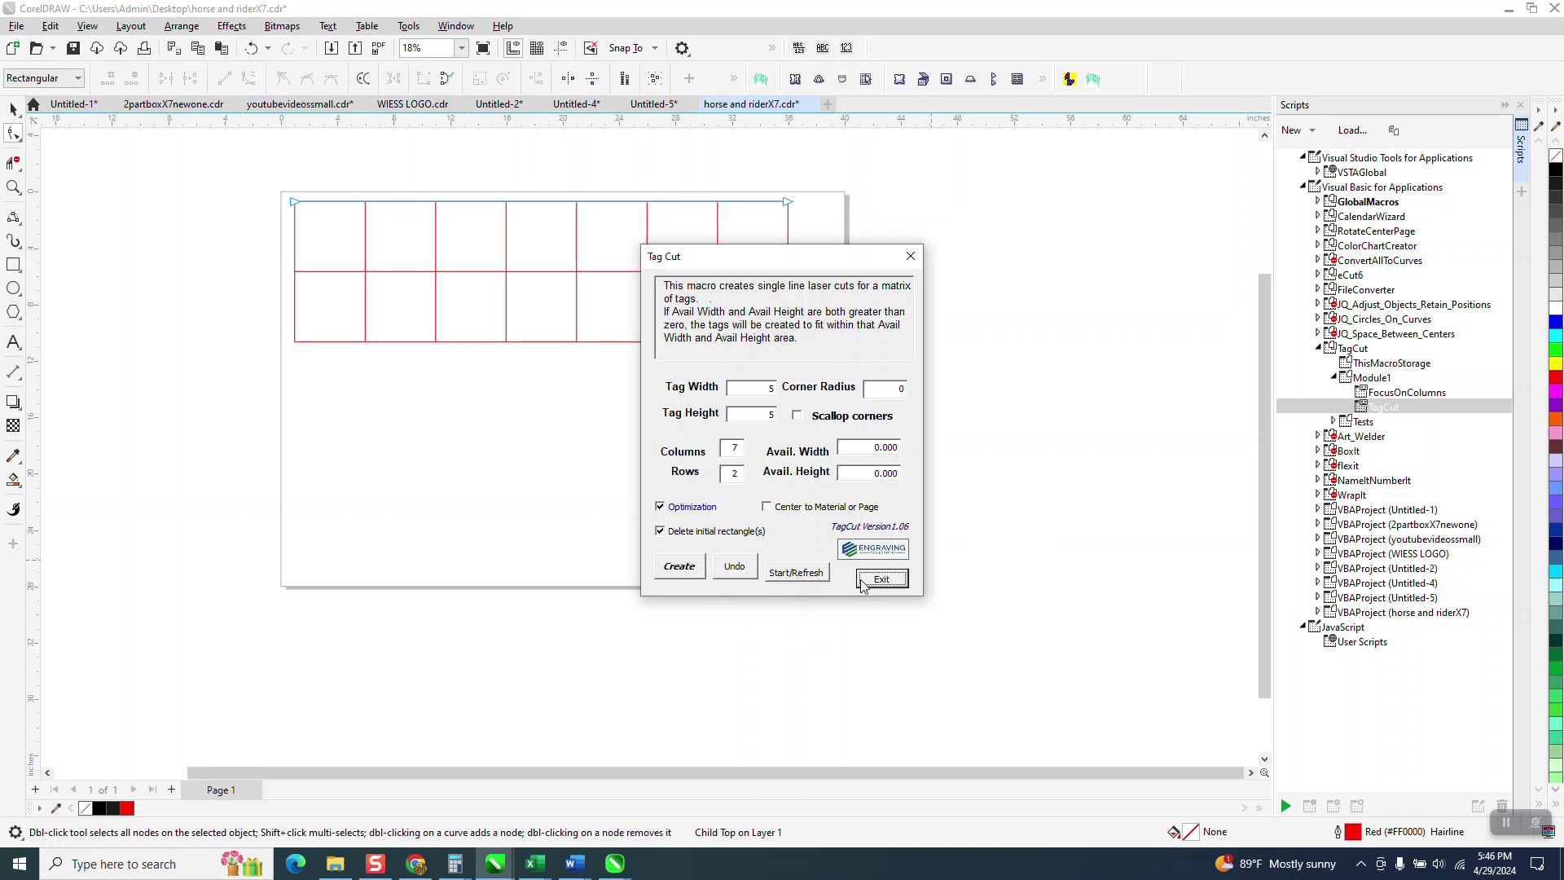
pyautogui.click(884, 580)
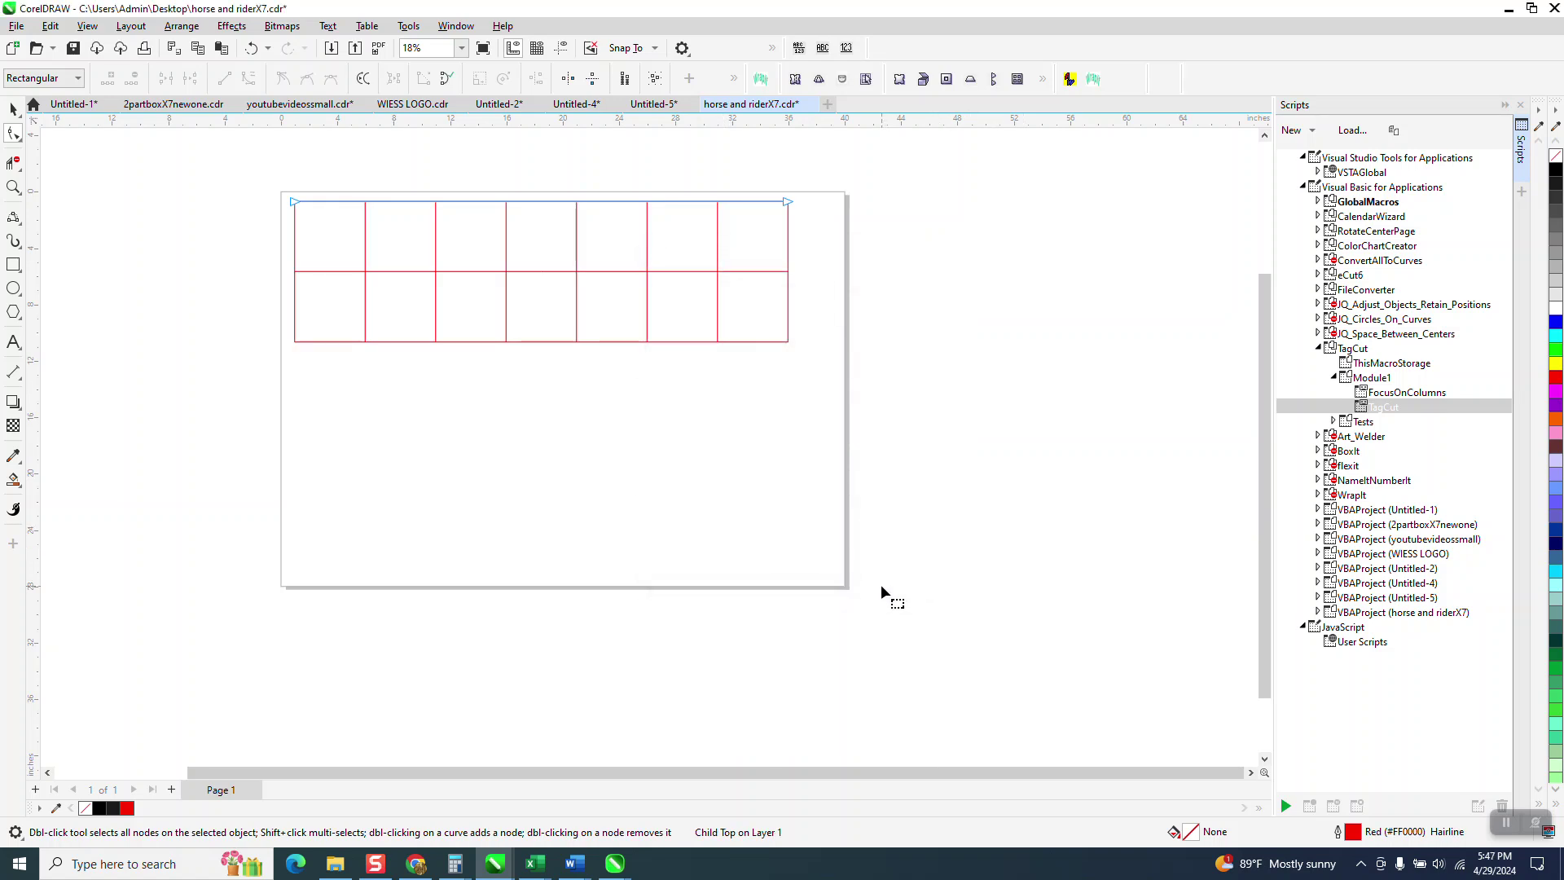